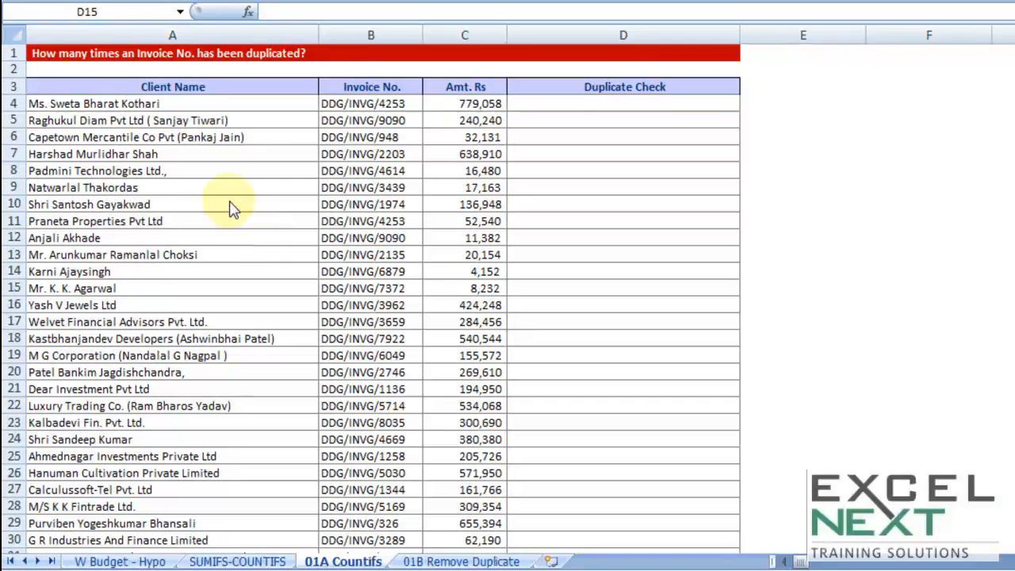
Step: Review the client name, invoice number and amount columns of the invoice list
left_click(117, 104)
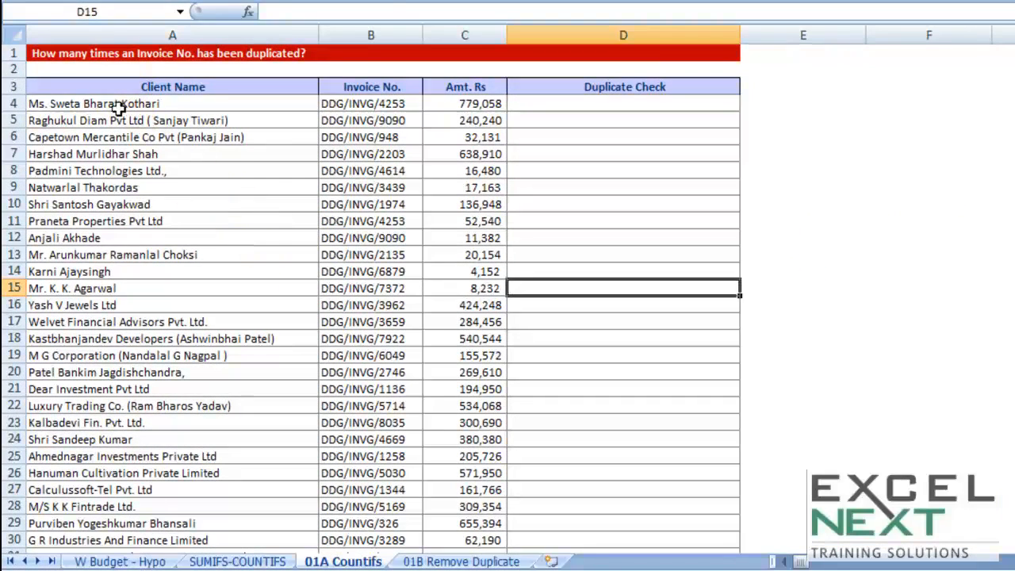
left_click(117, 104)
left_click_drag(117, 121, 101, 507)
left_click(395, 103)
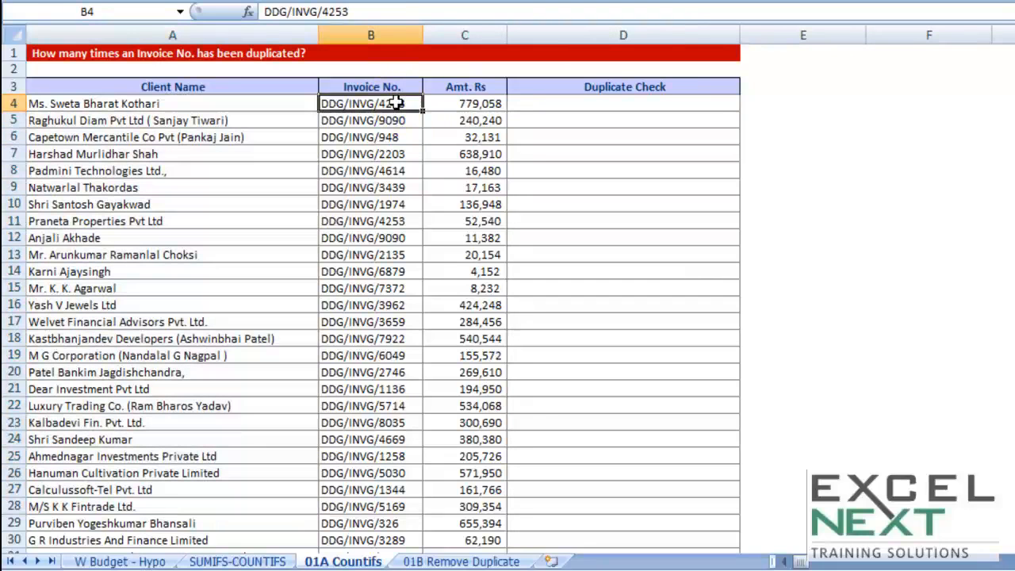
left_click_drag(395, 103, 362, 516)
left_click(361, 321)
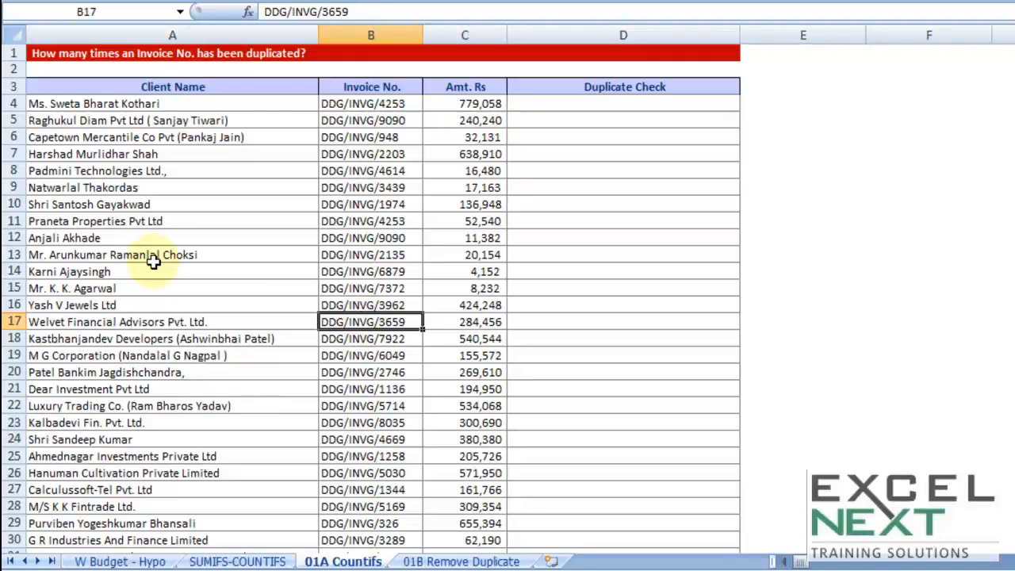
left_click(385, 33)
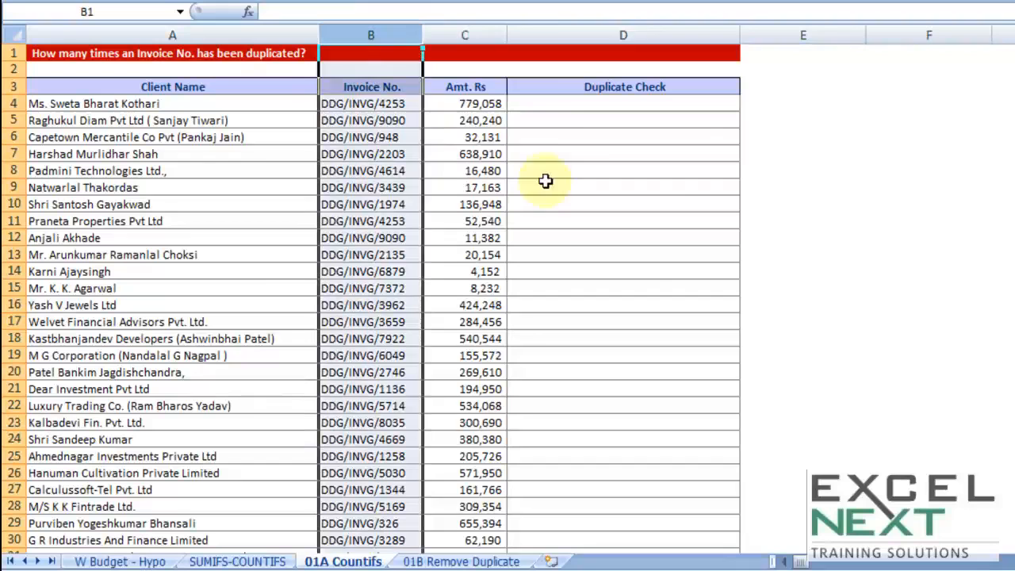
left_click(464, 33)
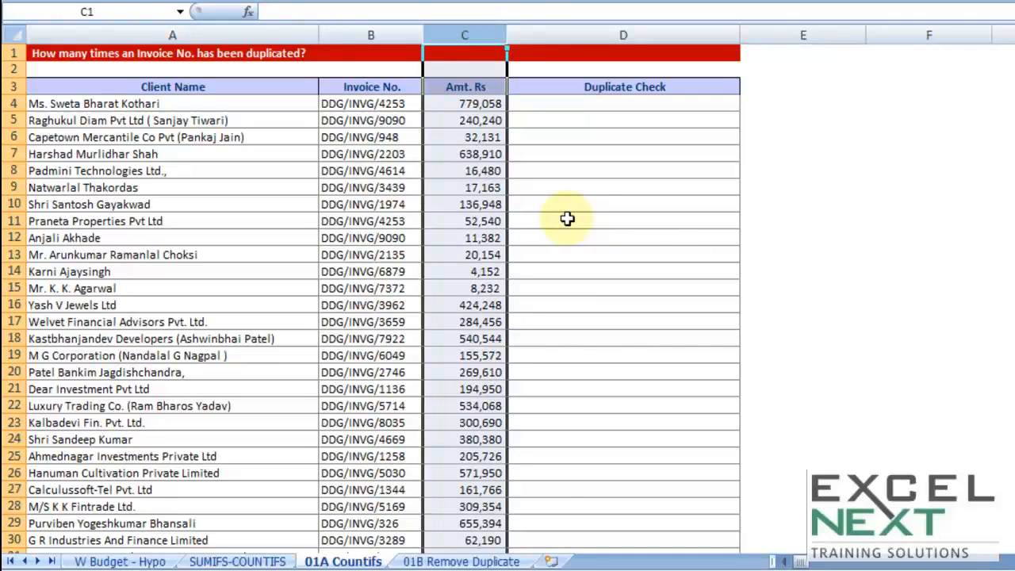
left_click(396, 104)
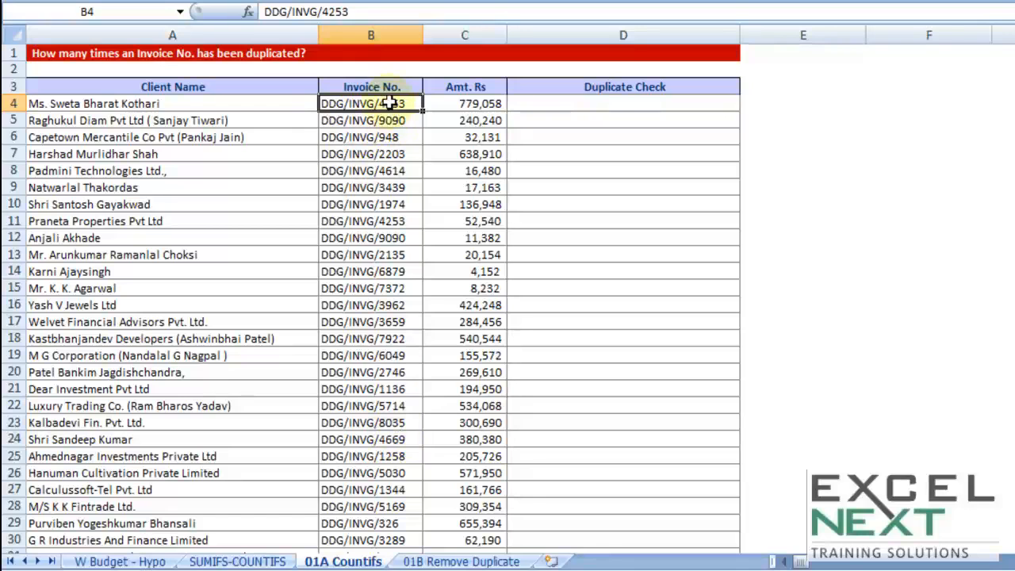
left_click(595, 106)
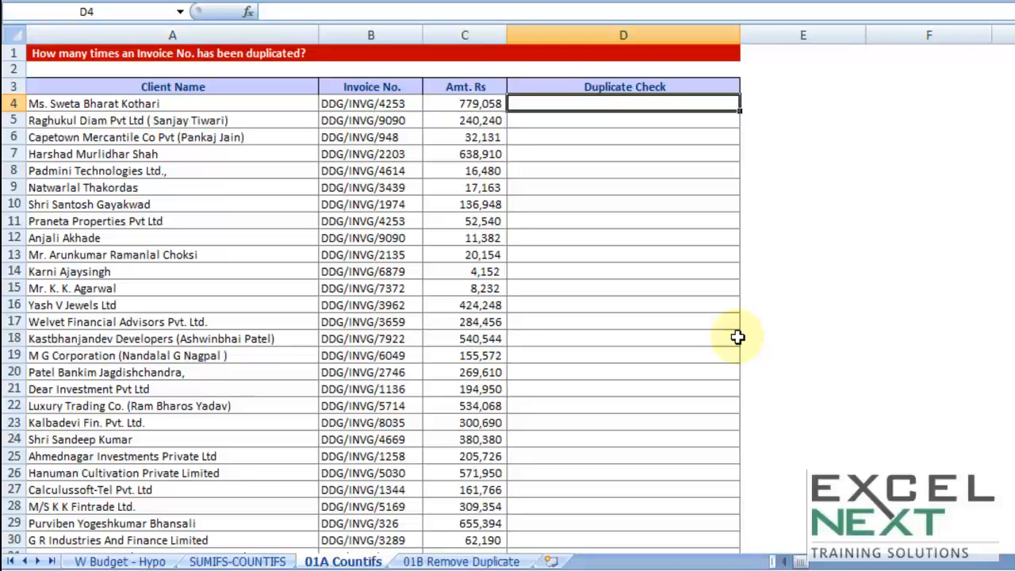
left_click(403, 106)
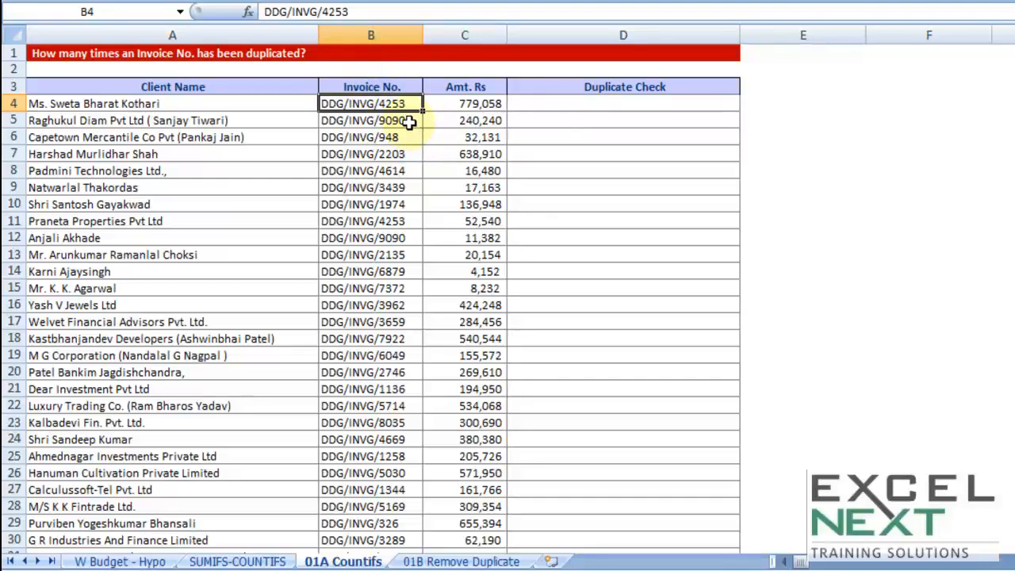
left_click(408, 121)
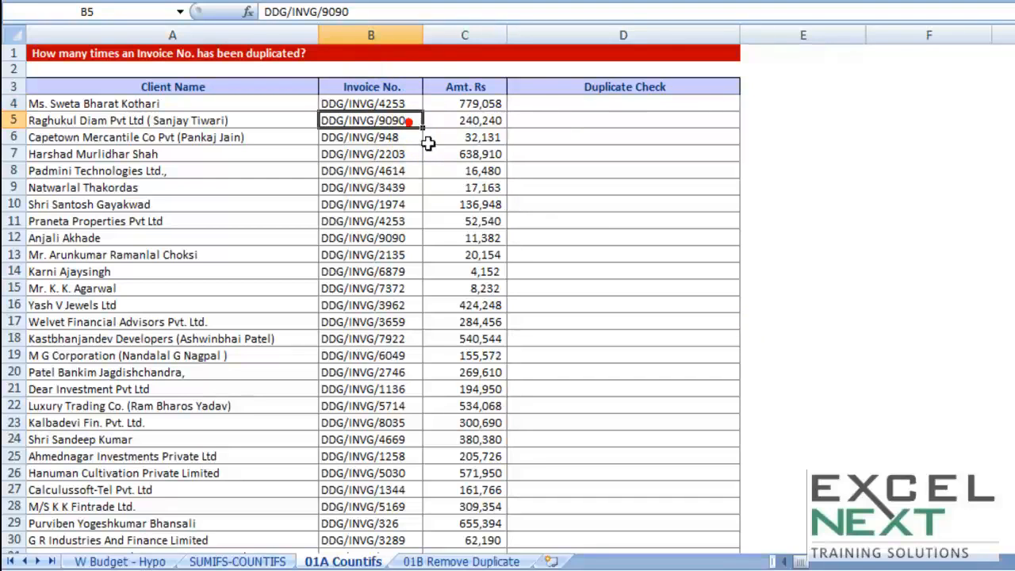
Step: Start a COUNTIFS formula in cell D4 of the Duplicate Check column and open its function arguments
left_click(601, 101)
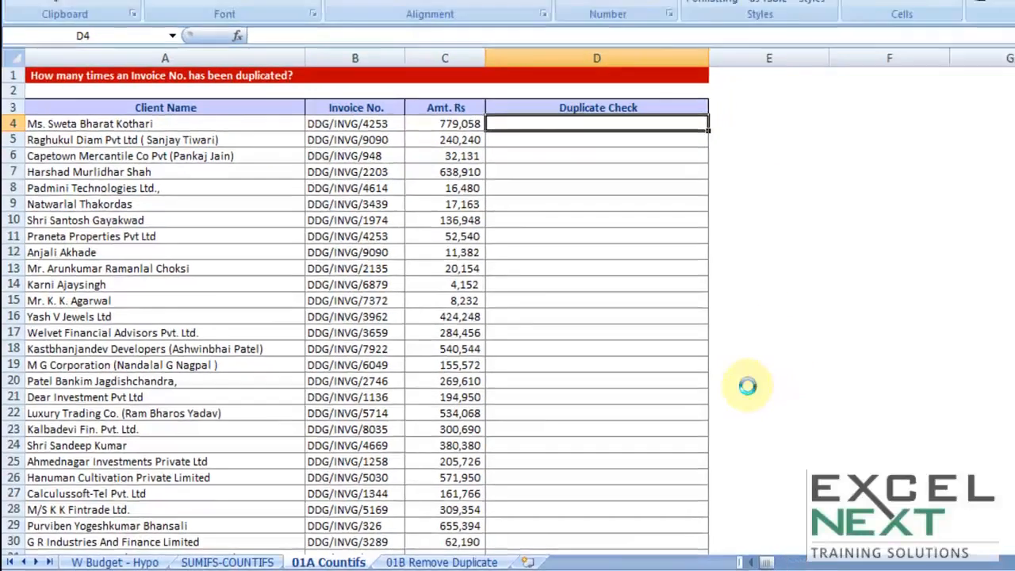
scroll(747, 385, "up", 3)
left_click(751, 562)
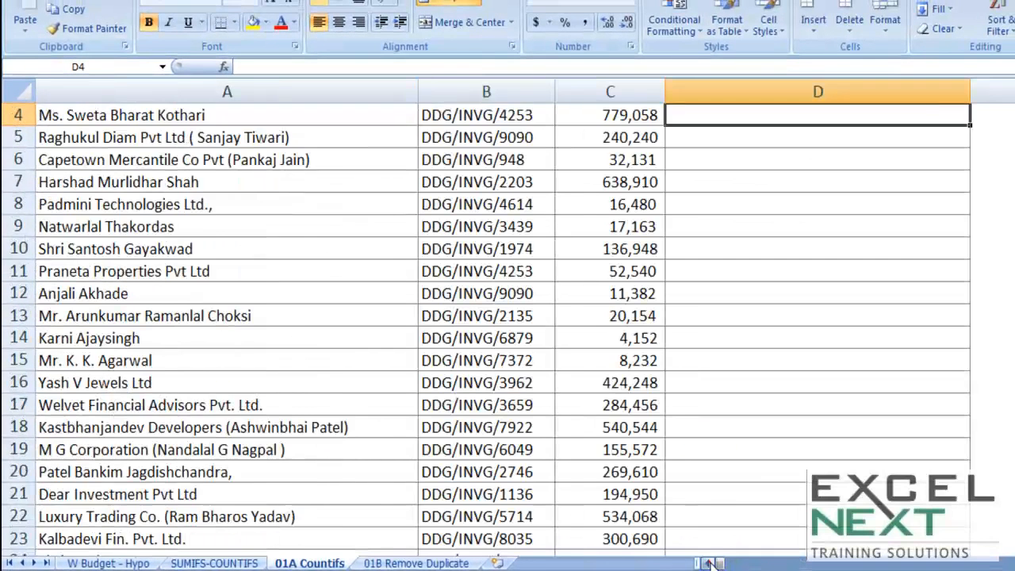
scroll(695, 518, "up", 3)
type("=")
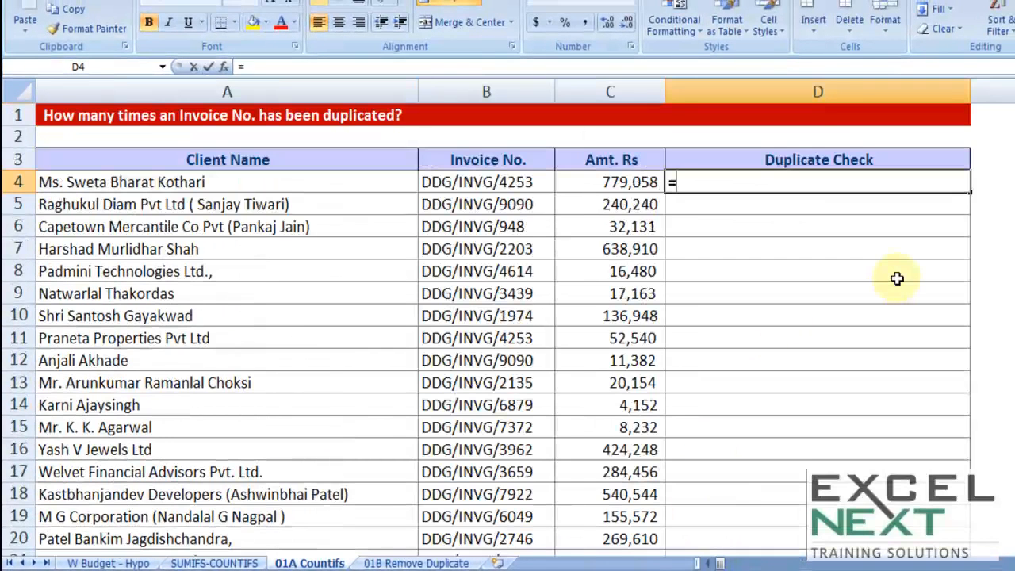
type("c")
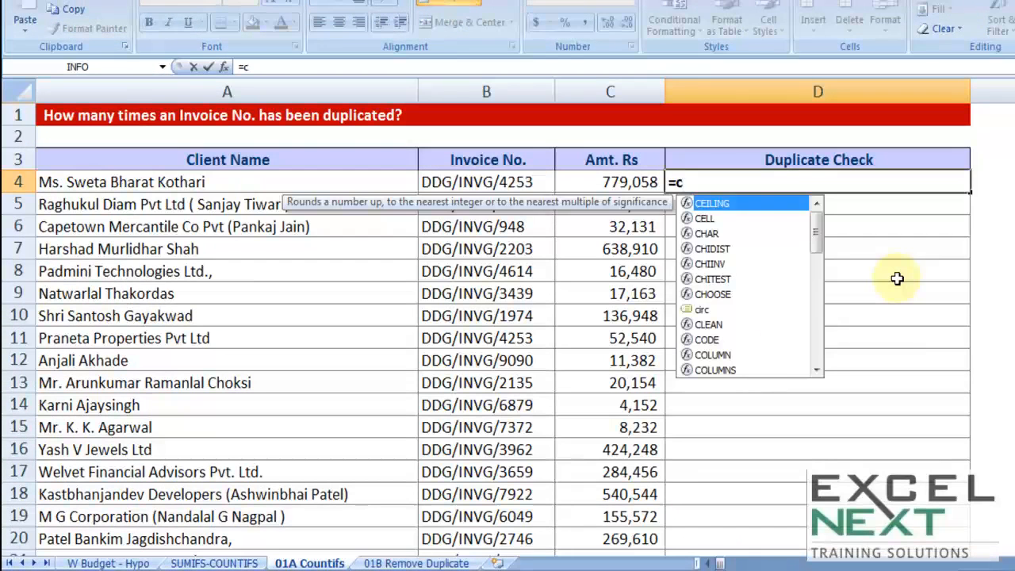
type("ountifs")
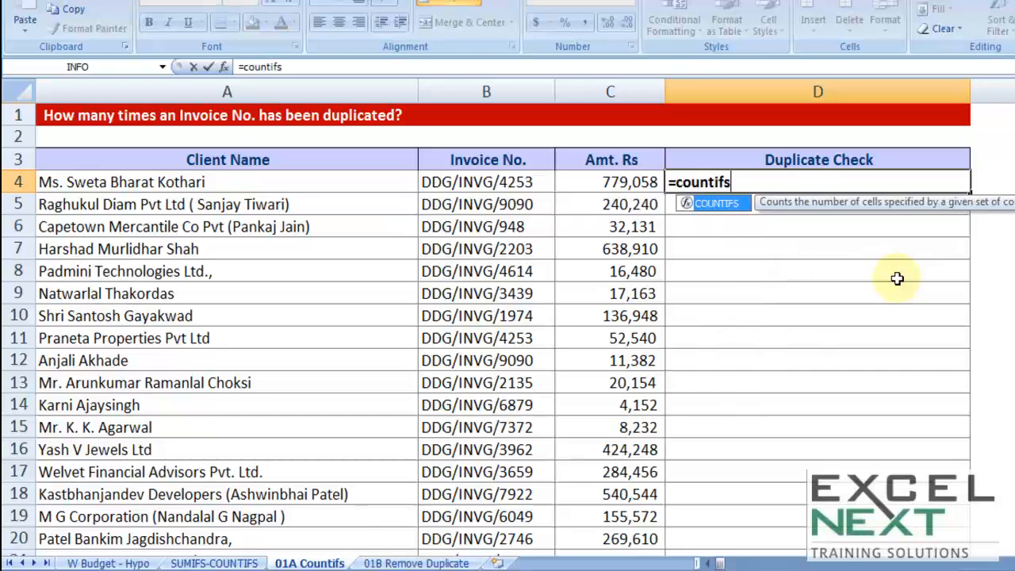
key("Tab")
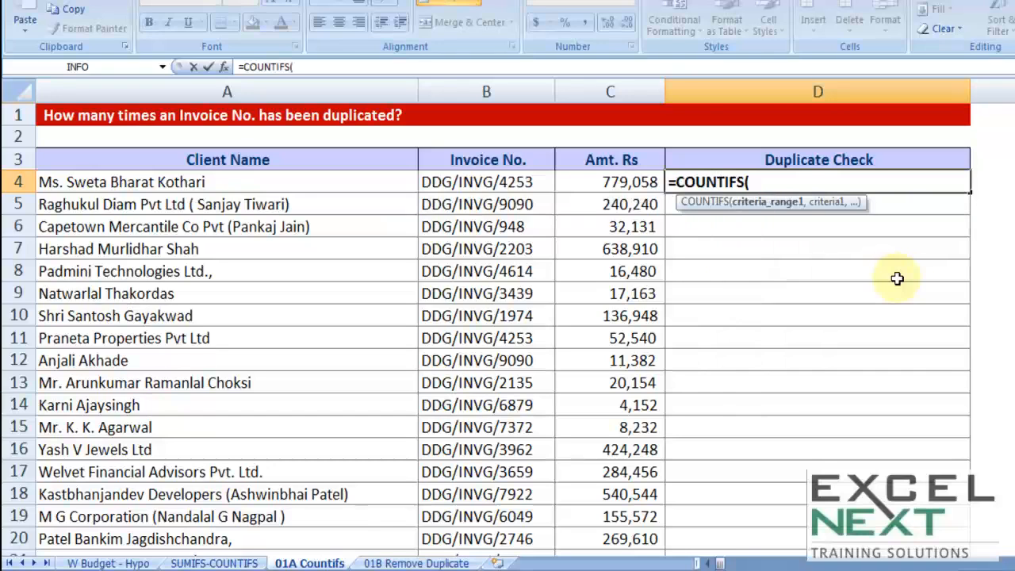
key("ctrl+a")
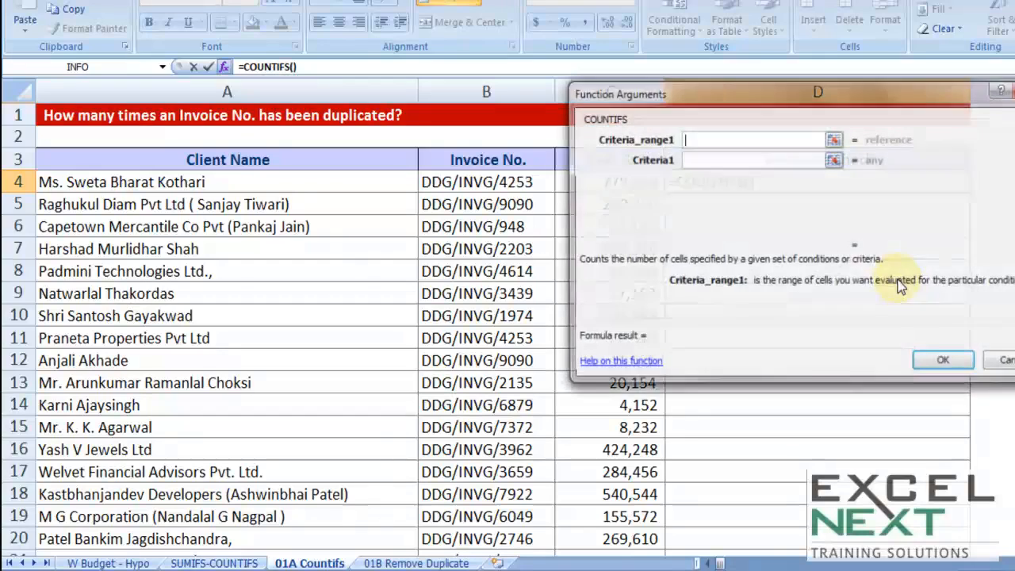
Step: Set Criteria1 to B4 and Criteria_range1 to $B$4:$B$1414, then confirm the COUNTIFS formula
left_click(692, 161)
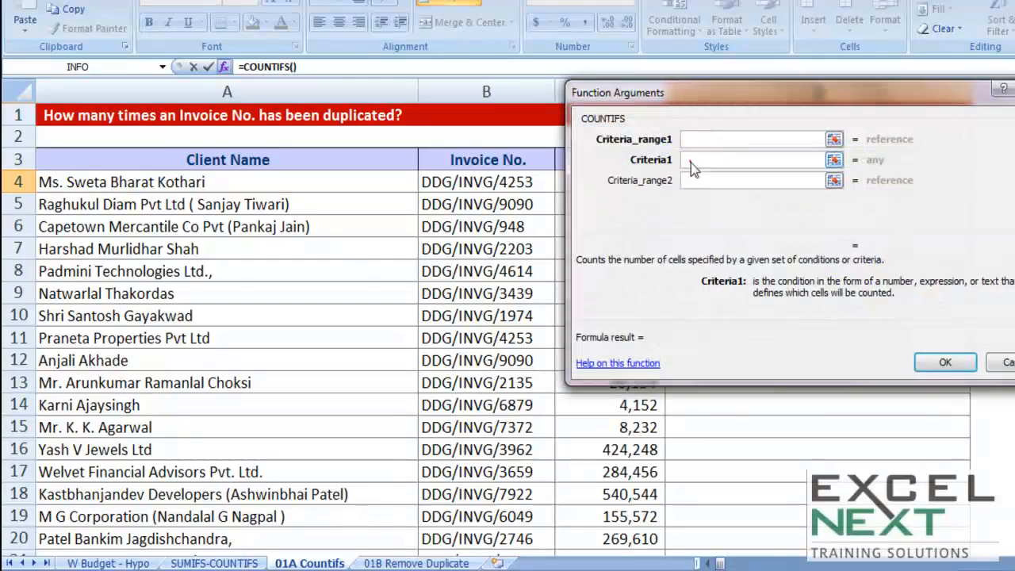
left_click(493, 179)
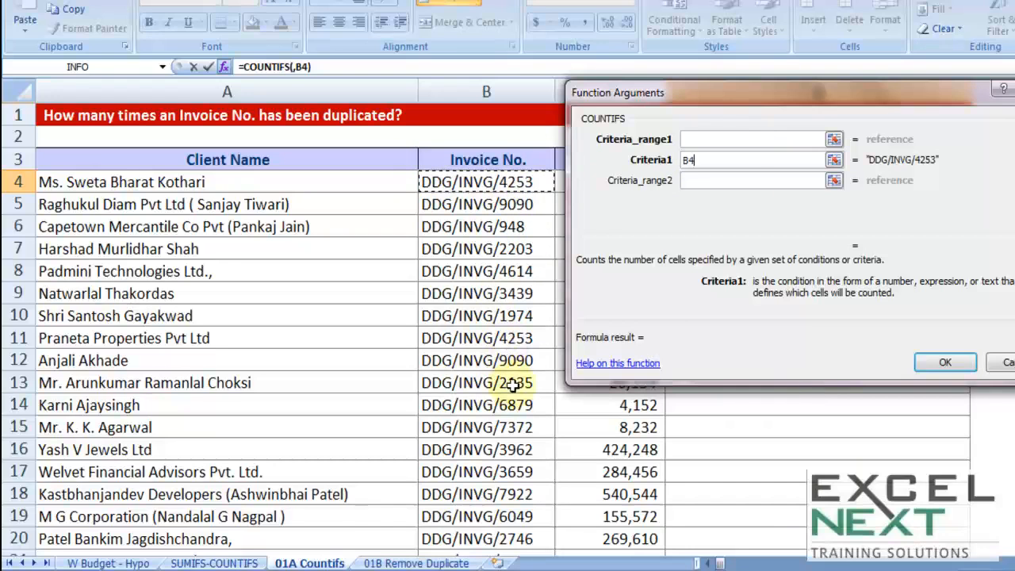
left_click(686, 139)
left_click(511, 160)
key("Down")
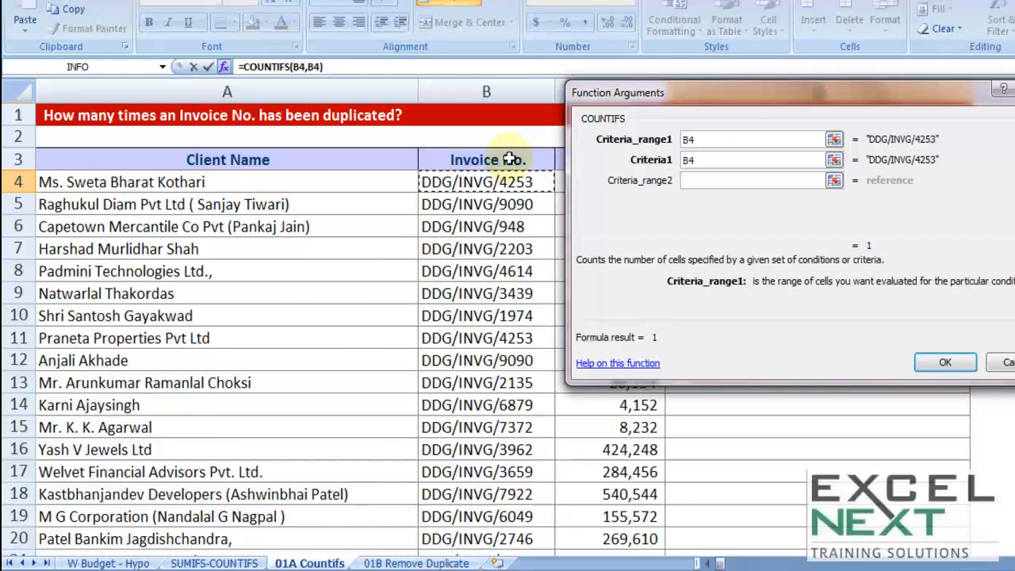
key("ctrl+shift+Down")
key("F4")
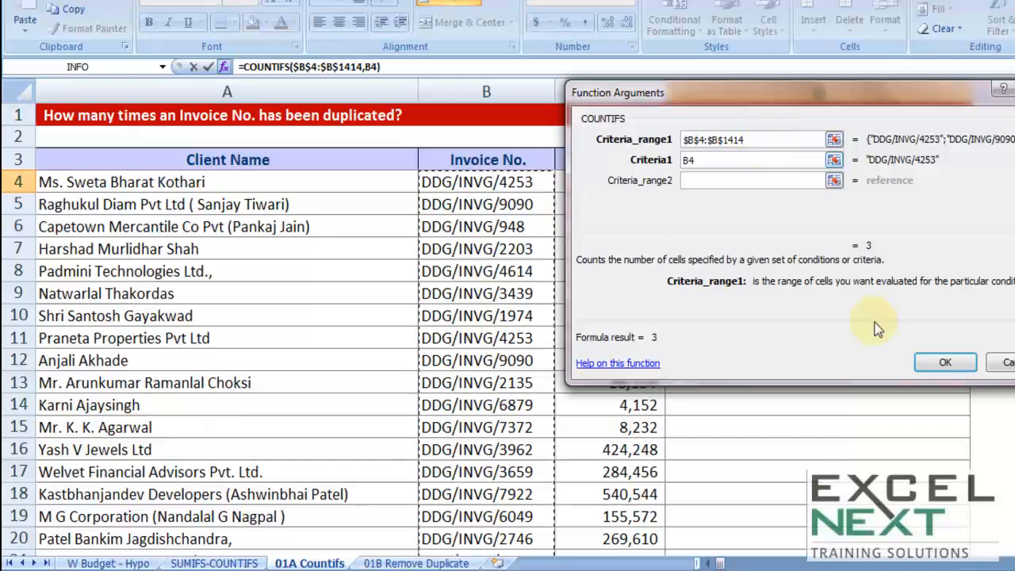
left_click(942, 363)
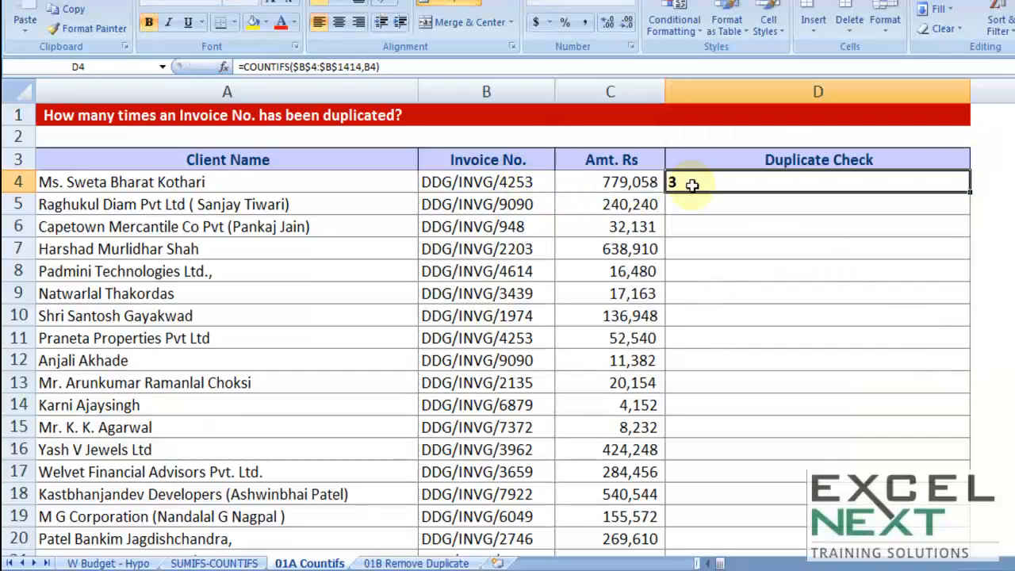
Step: Copy invoice number B4 into B5 to test the duplicate count, and undo the paste
left_click(526, 181)
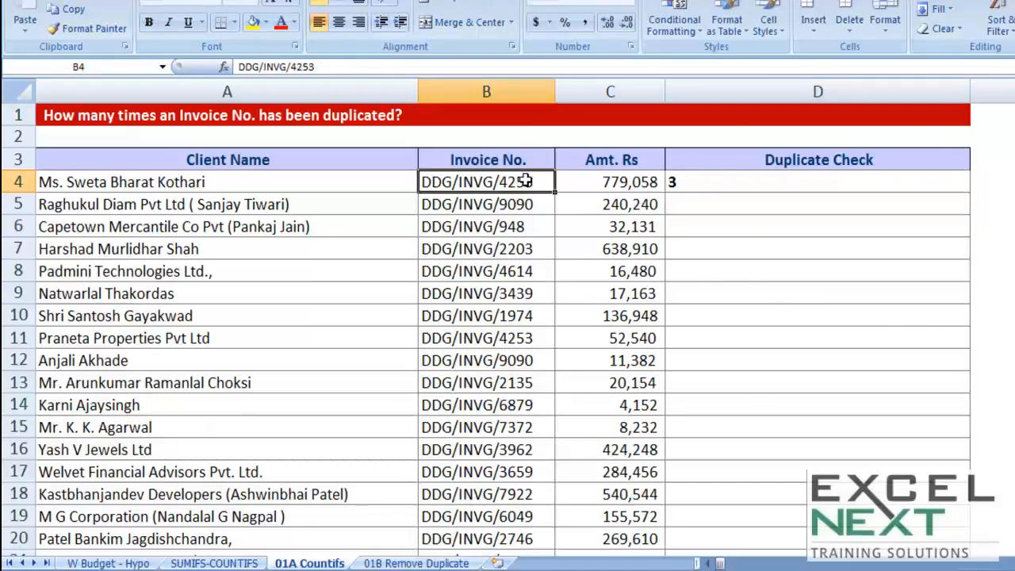
right_click(526, 182)
left_click(543, 150)
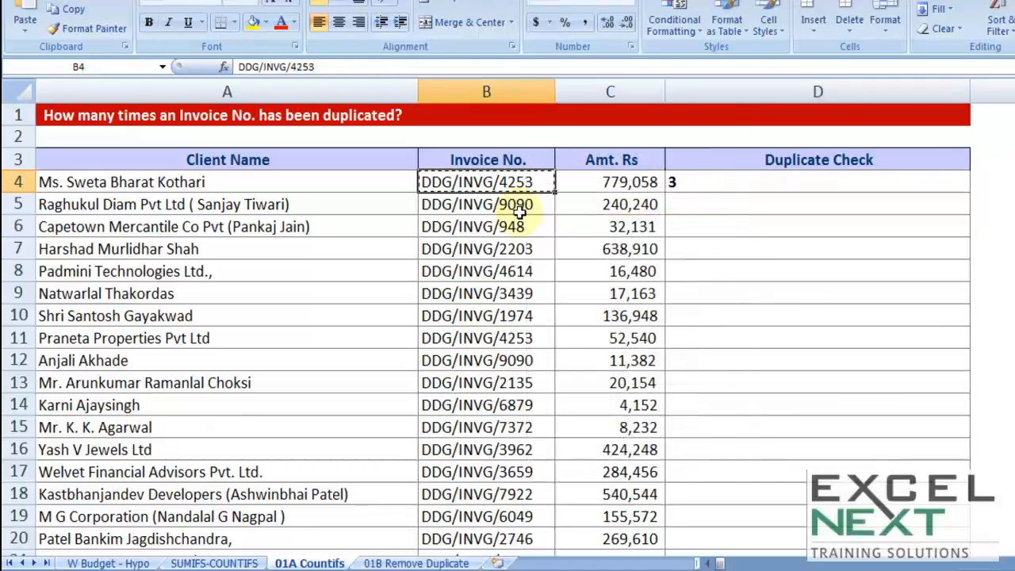
left_click(521, 204)
right_click(521, 204)
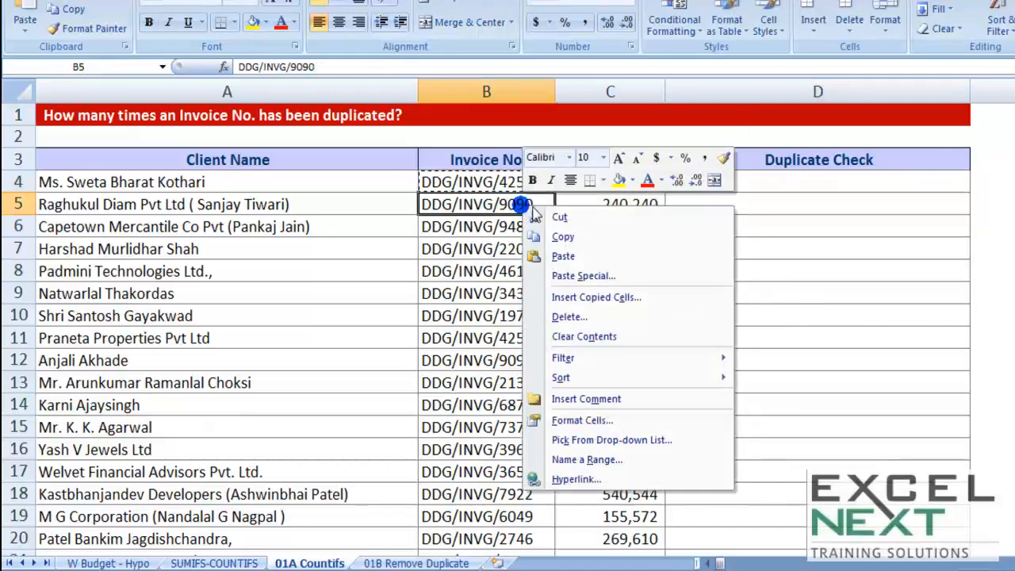
left_click(564, 257)
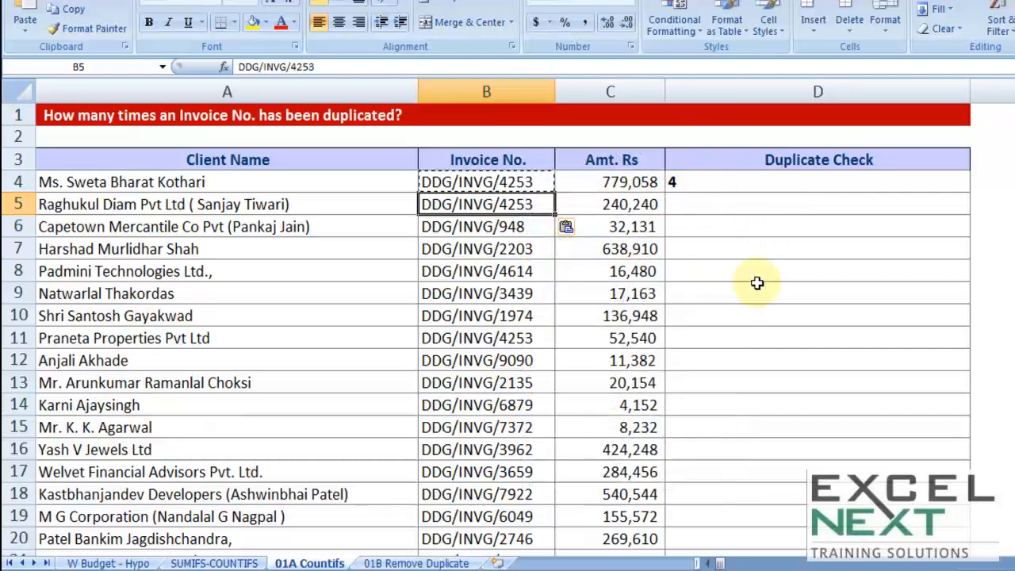
key("ctrl+z")
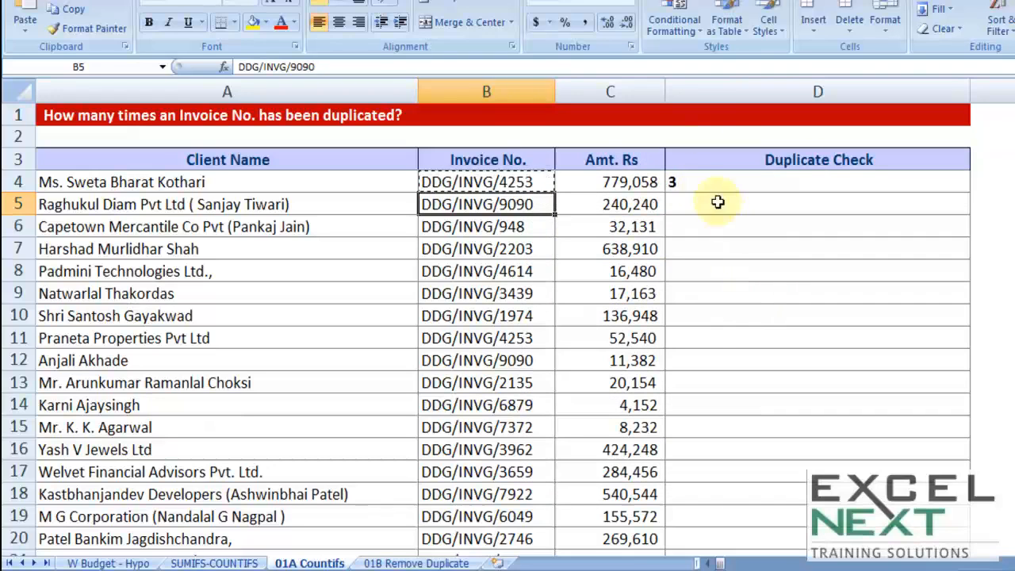
Step: Fill the D4 formula down the Duplicate Check column to the end of the list
left_click(698, 183)
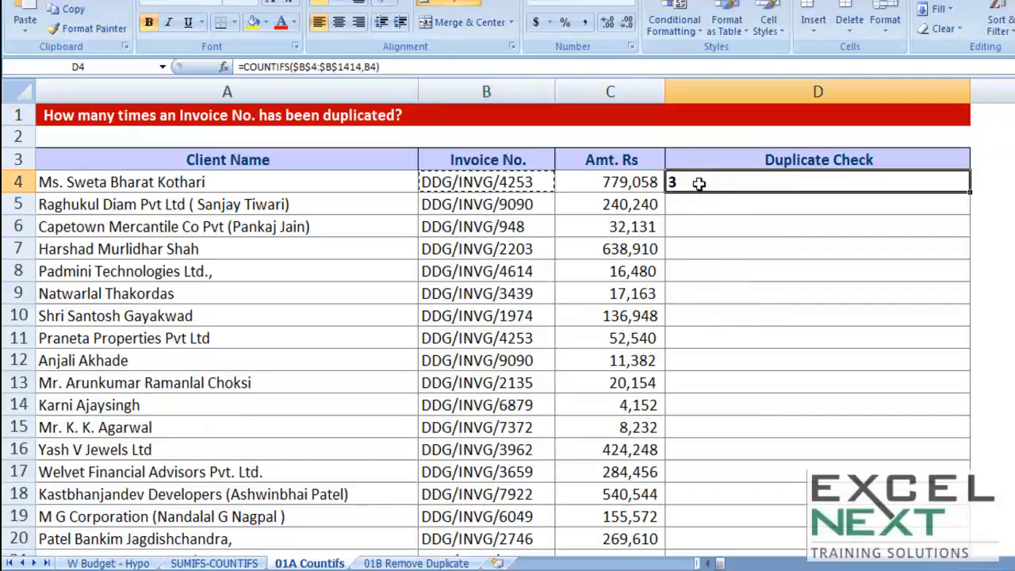
double_click(970, 192)
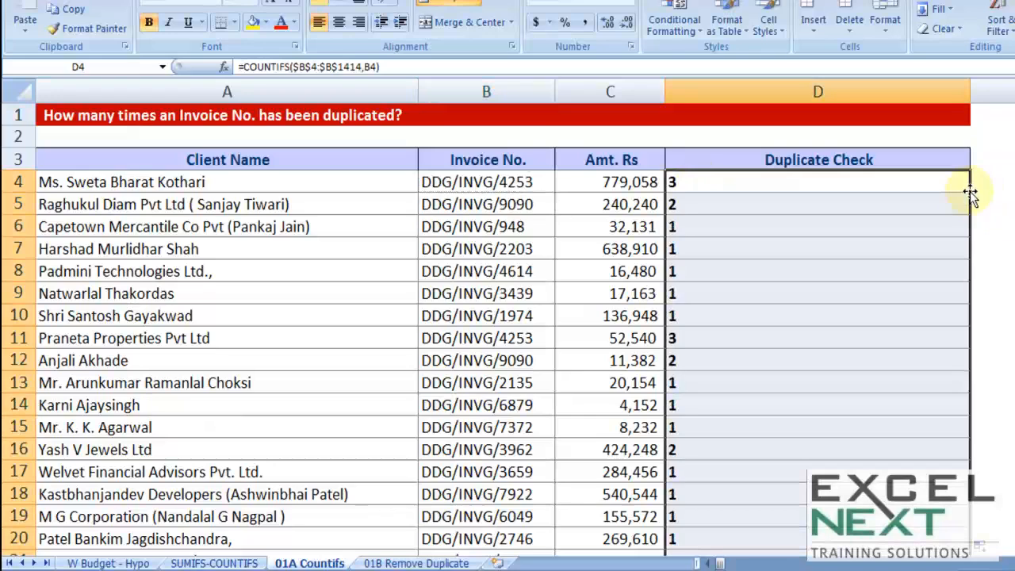
Step: Sum the Duplicate Check counts D4:D1414 in cell D1415 below the list
scroll(508, 317, "down", 20)
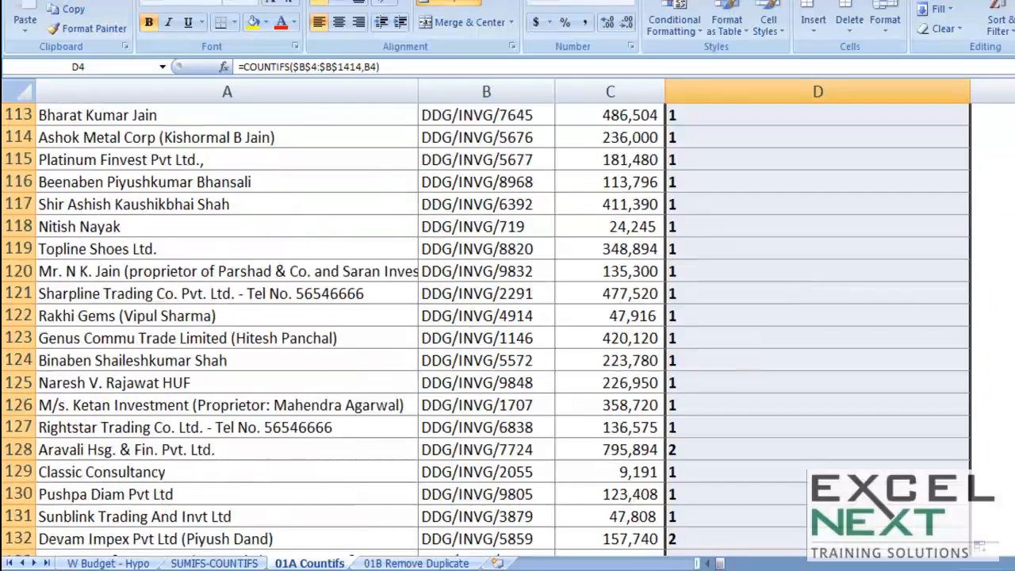
scroll(507, 317, "down", 20)
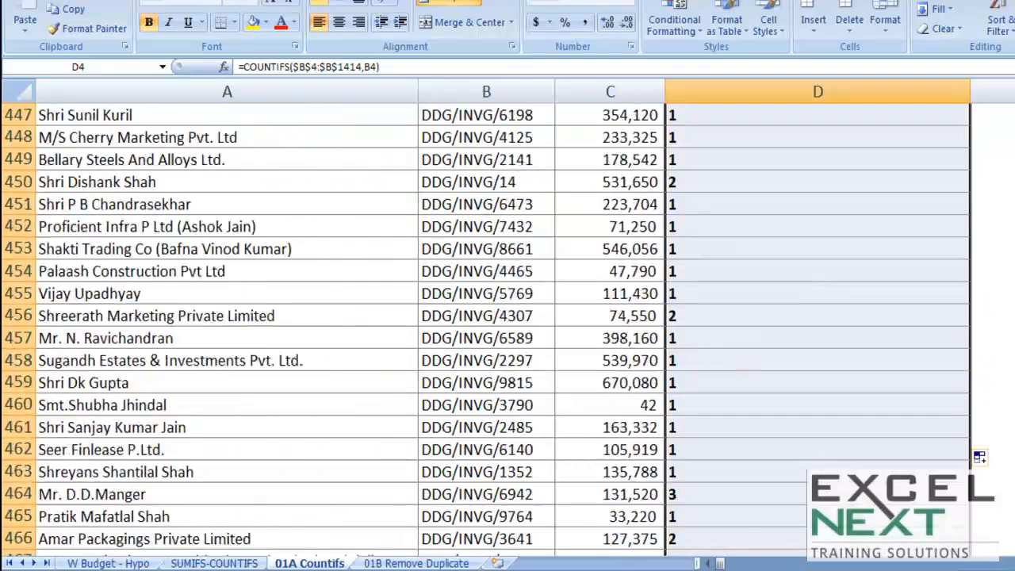
scroll(507, 317, "down", 20)
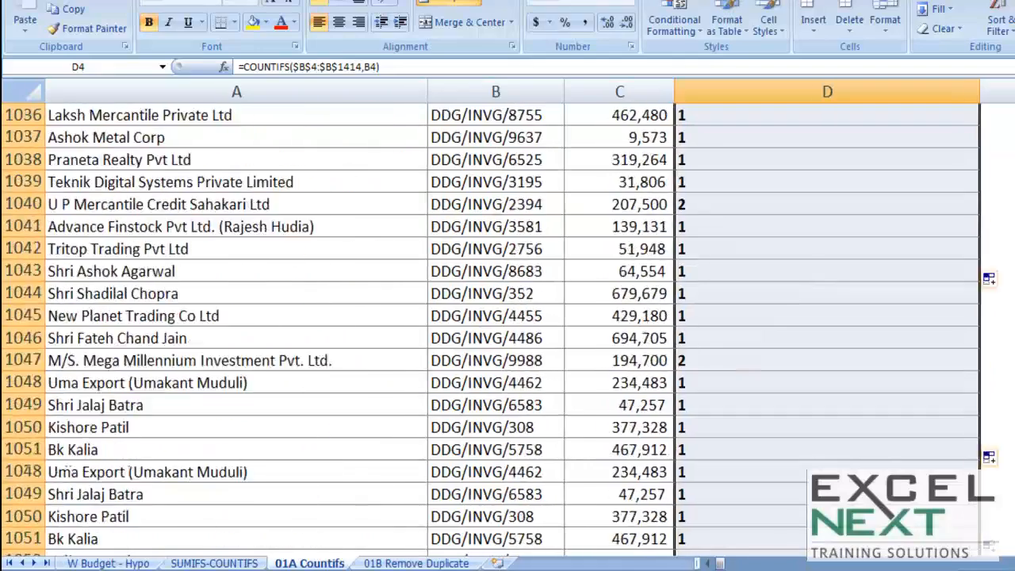
scroll(507, 317, "up", 20)
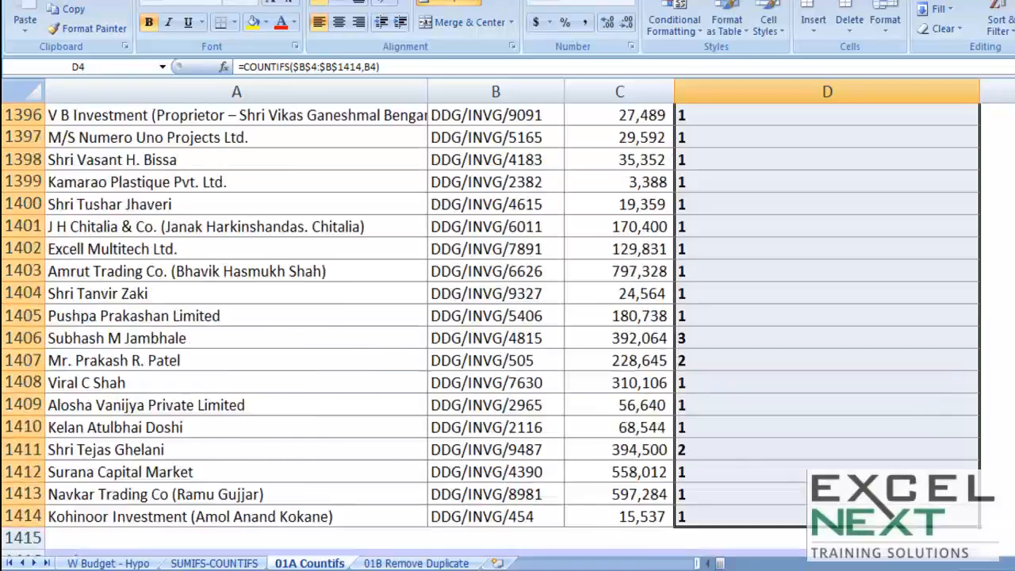
scroll(507, 317, "down", 9)
scroll(507, 317, "up", 7)
scroll(960, 385, "down", 4)
left_click(749, 270)
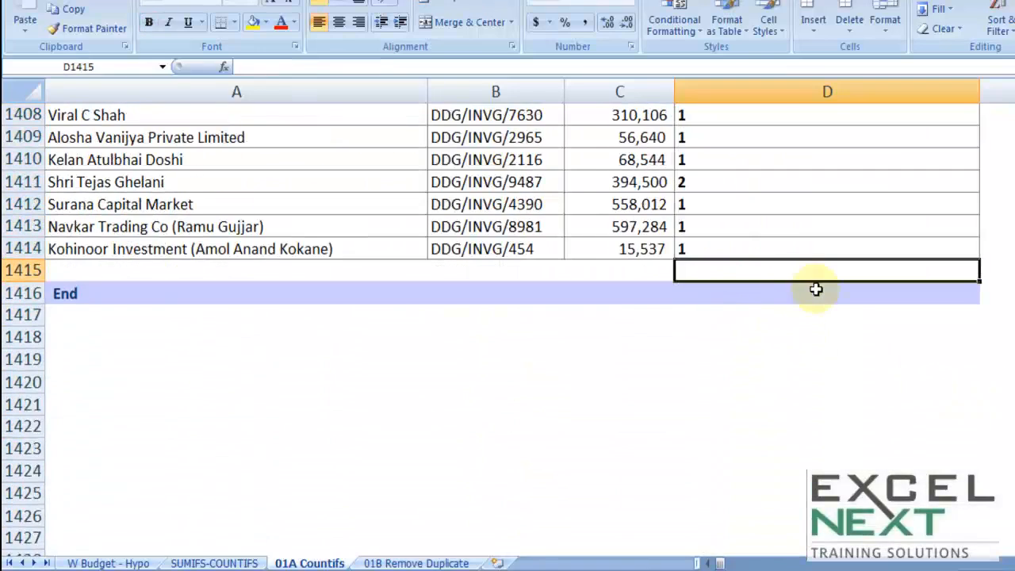
key("alt+equal")
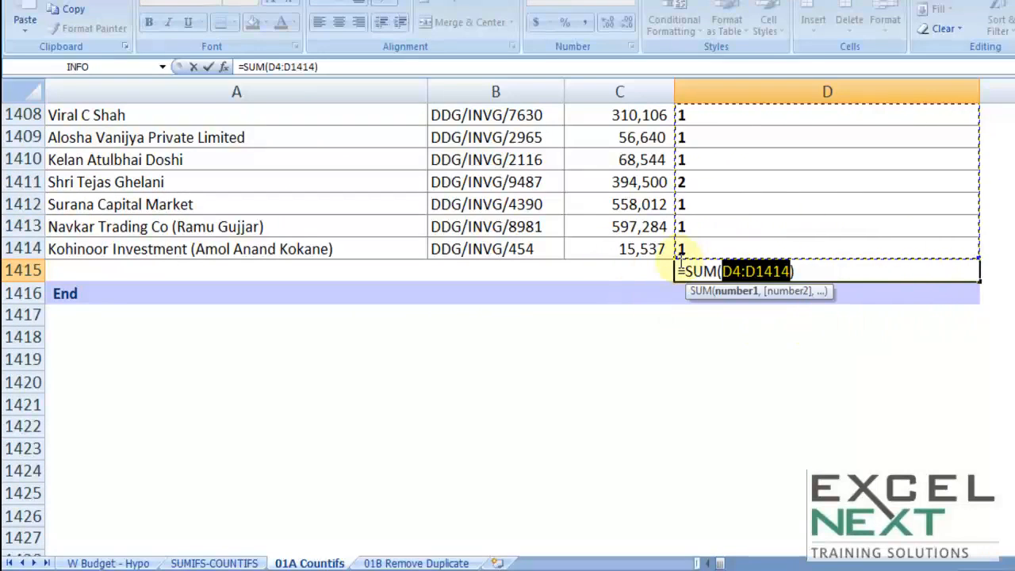
key("Return")
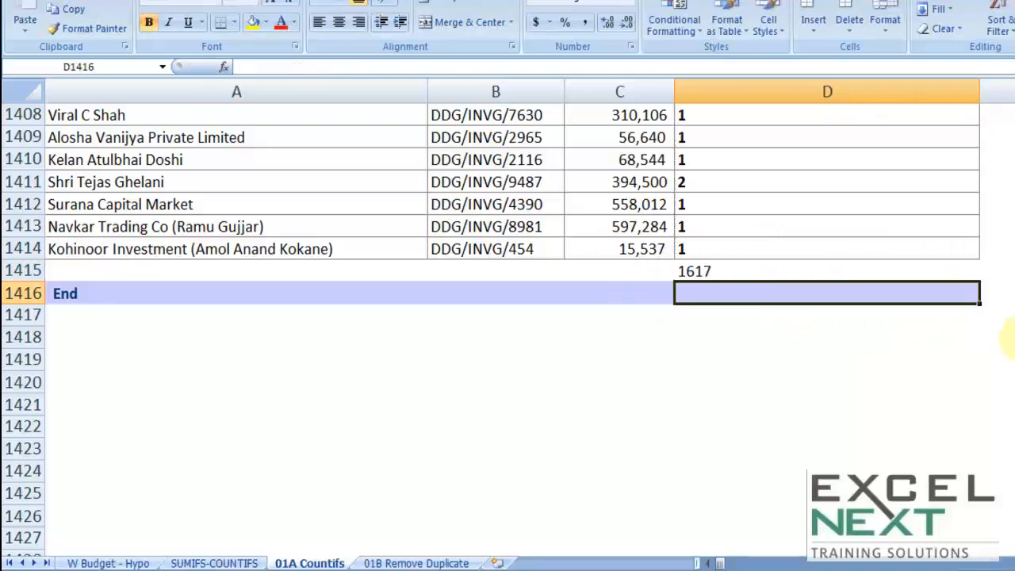
Step: Delete the sum formula in cell D1415 below the list
left_click(683, 270)
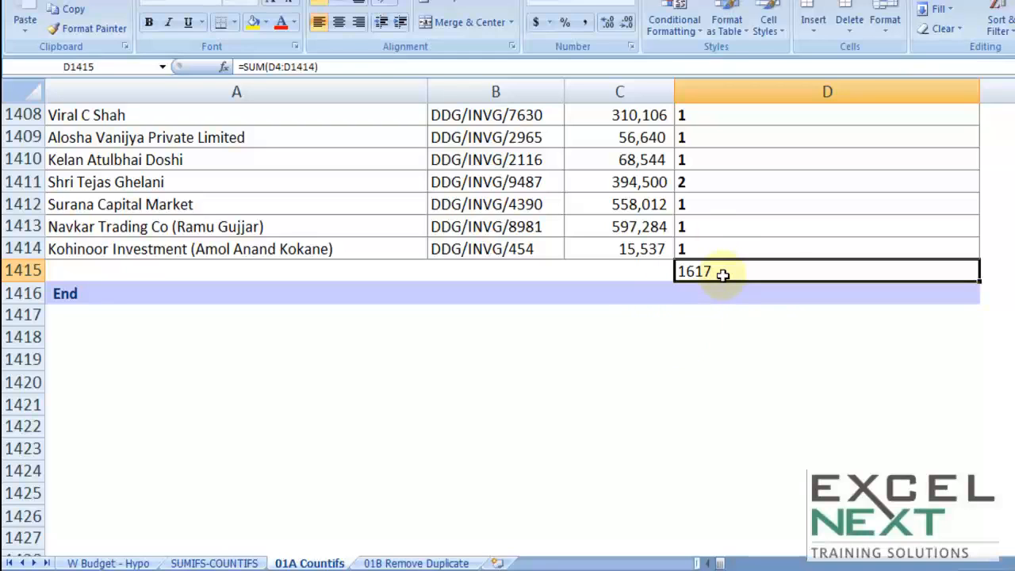
key("Delete")
scroll(671, 185, "up", 20)
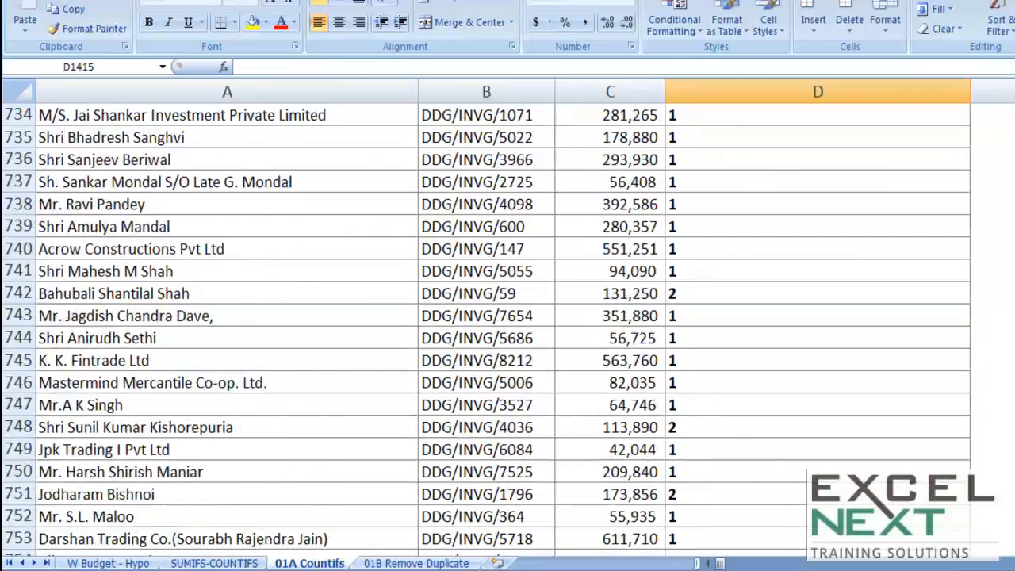
Step: Inspect the COUNTIFS formulas in D4 and D5 of the Duplicate Check column
left_click(671, 185)
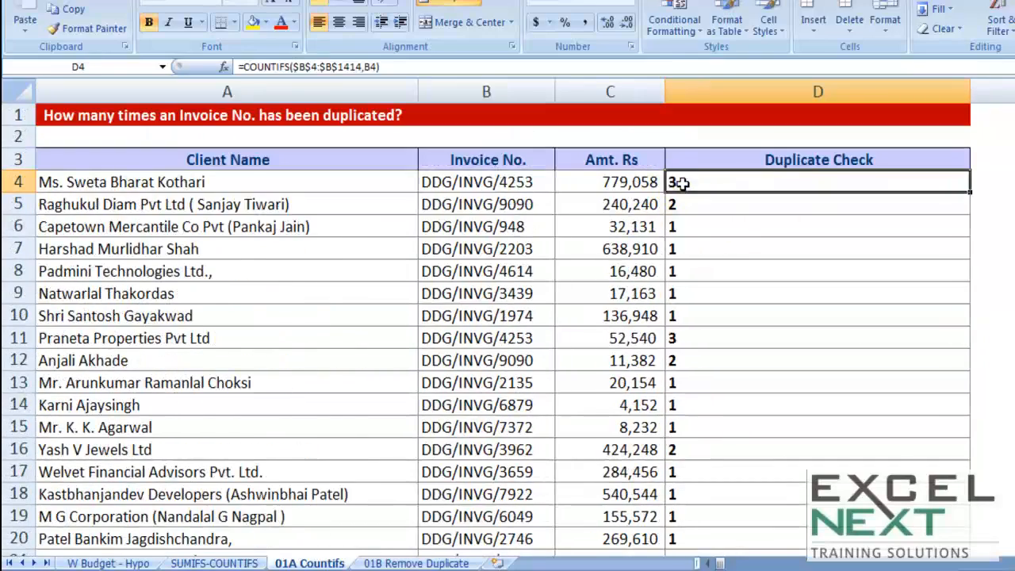
double_click(671, 182)
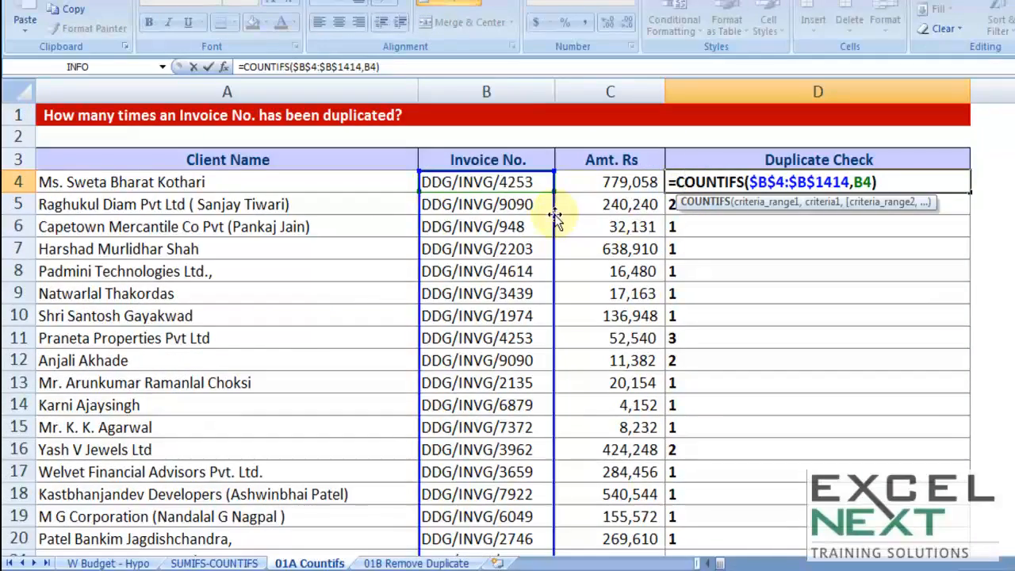
key("Escape")
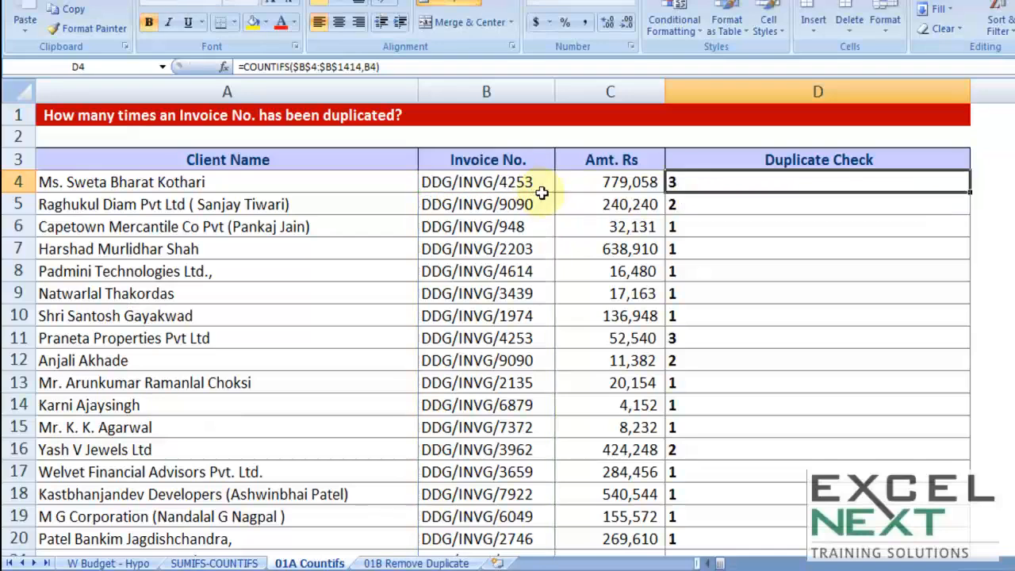
double_click(699, 204)
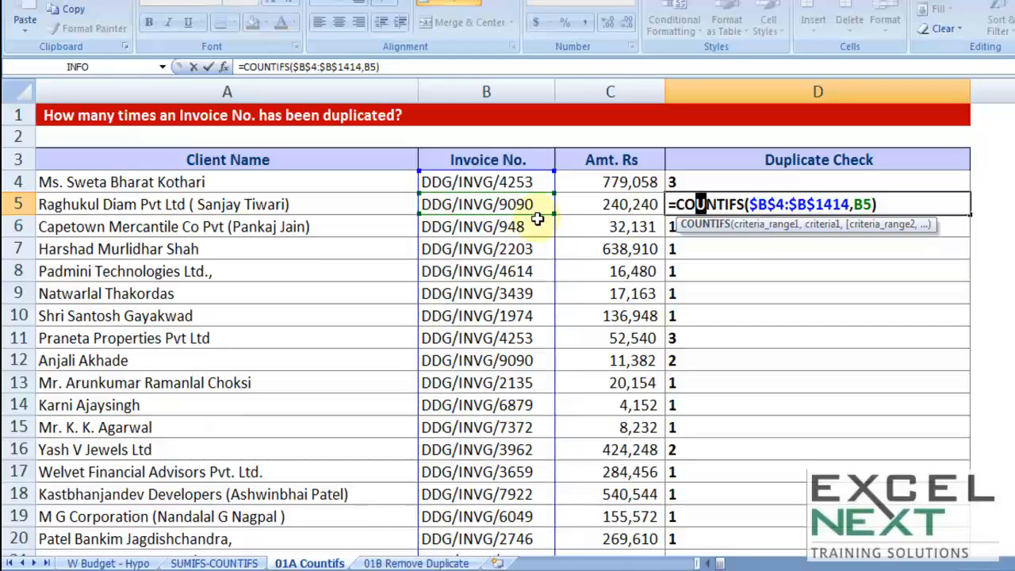
key("ctrl+Return")
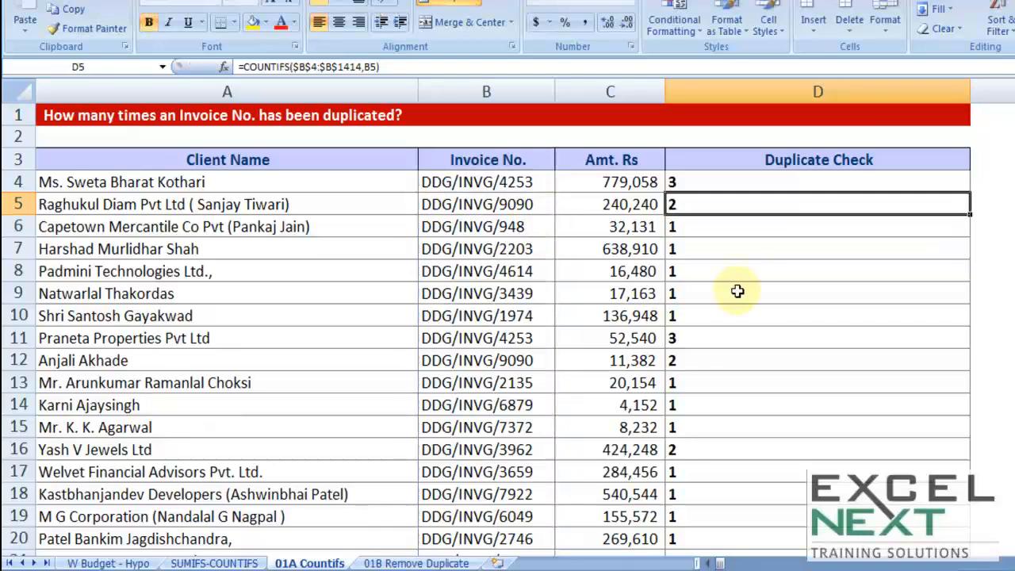
left_click(748, 295)
left_click(750, 295)
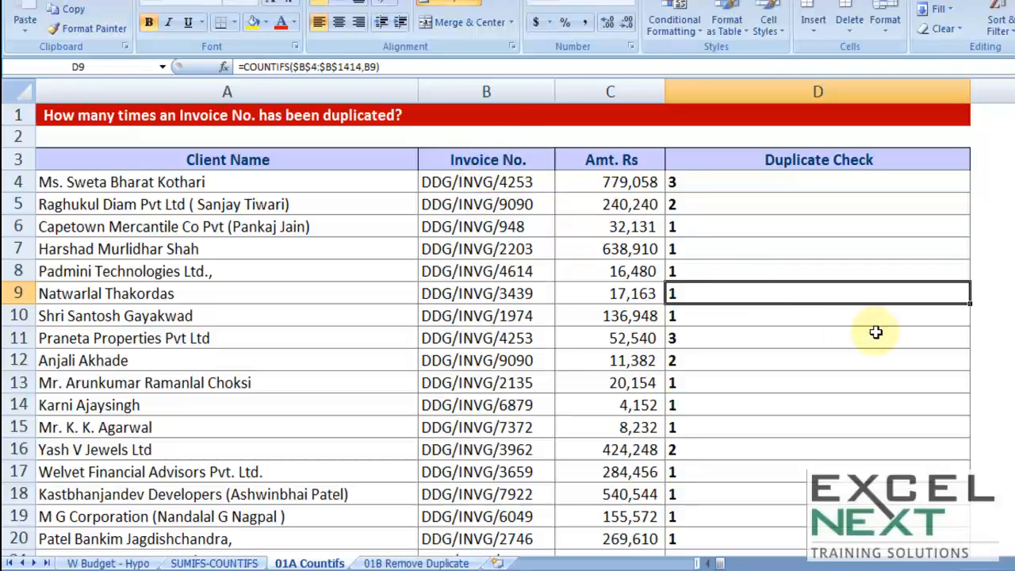
Step: Select the whole list and set a sort on Duplicate Check, ordered Largest to Smallest
key("ctrl+a")
scroll(507, 329, "down", 20)
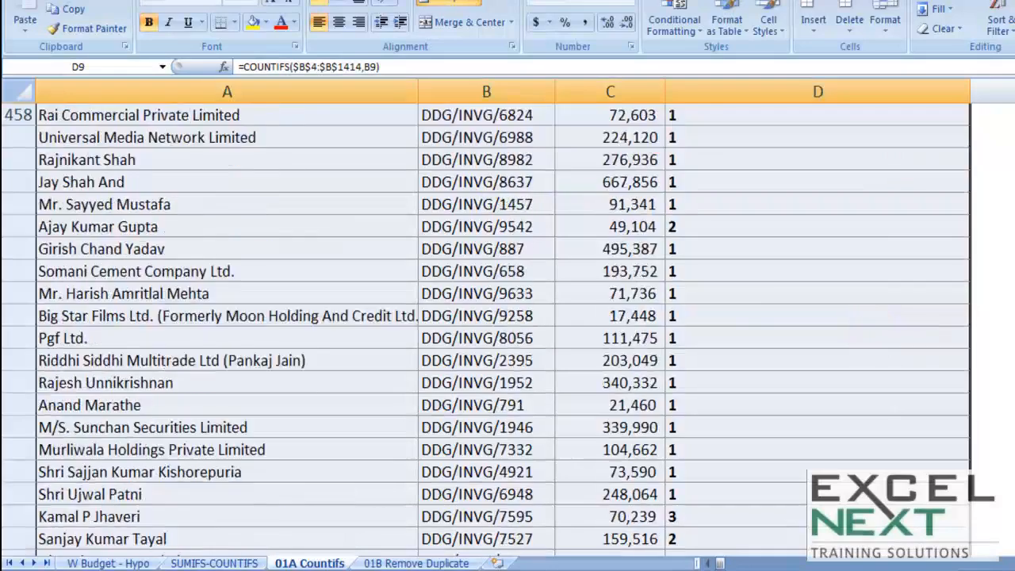
scroll(507, 329, "up", 20)
scroll(507, 328, "down", 20)
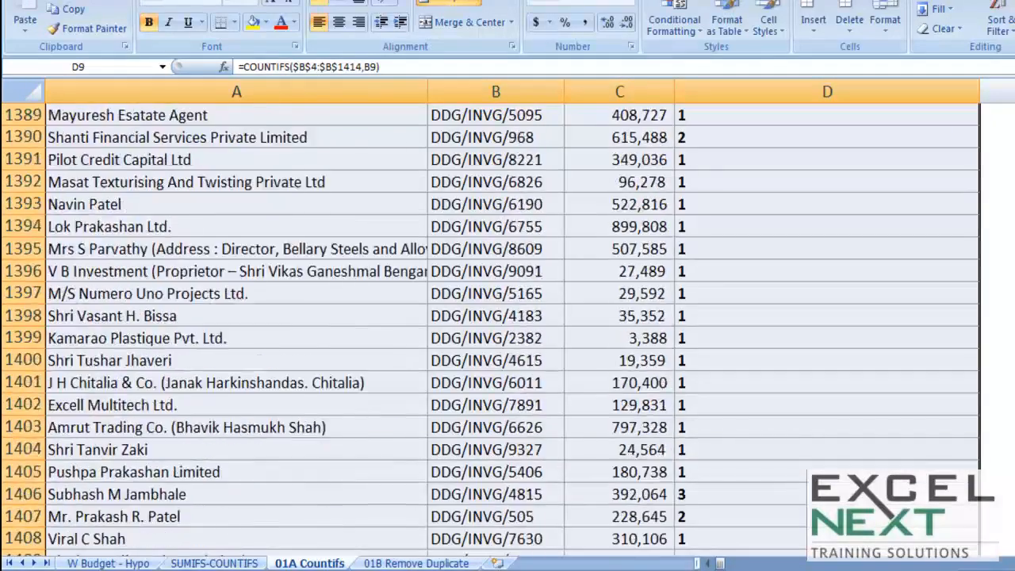
scroll(507, 329, "up", 20)
scroll(507, 329, "up", 20)
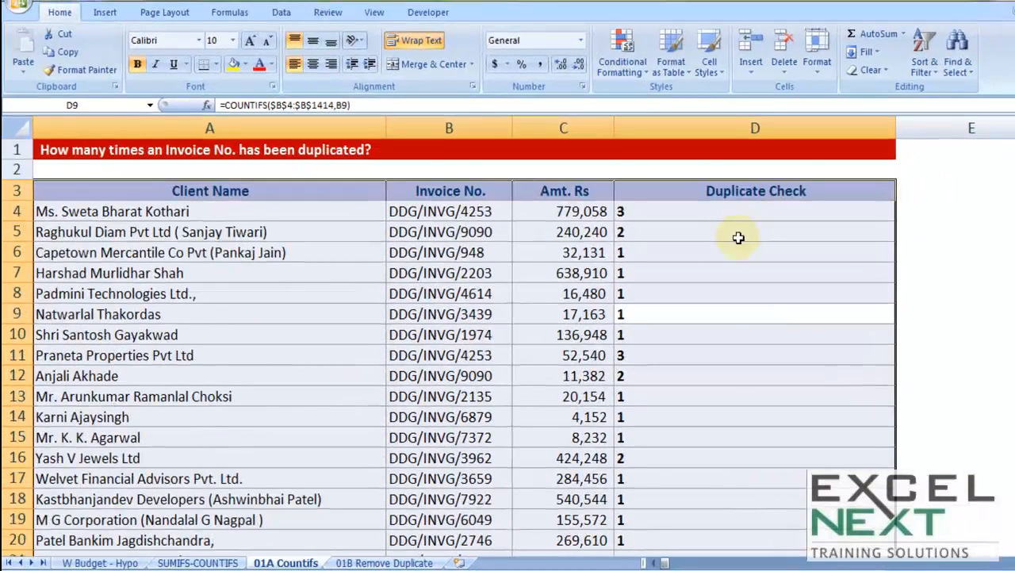
left_click(282, 12)
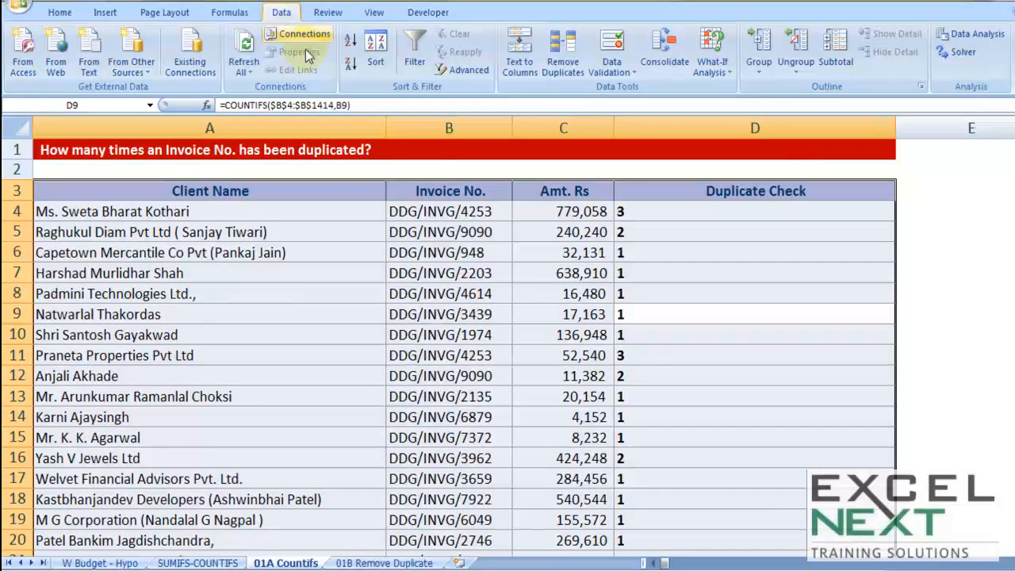
left_click(375, 52)
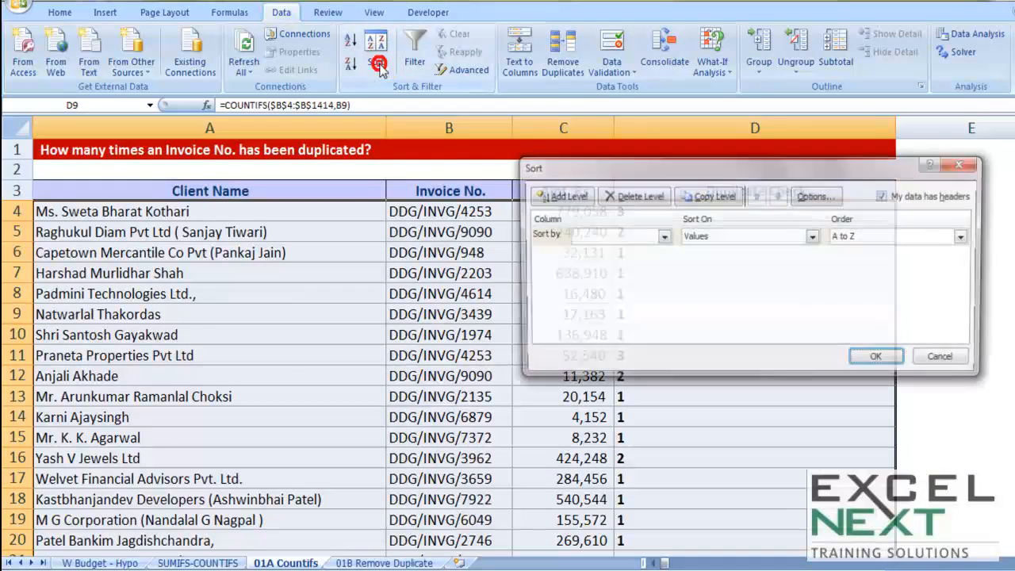
left_click(627, 240)
left_click(609, 282)
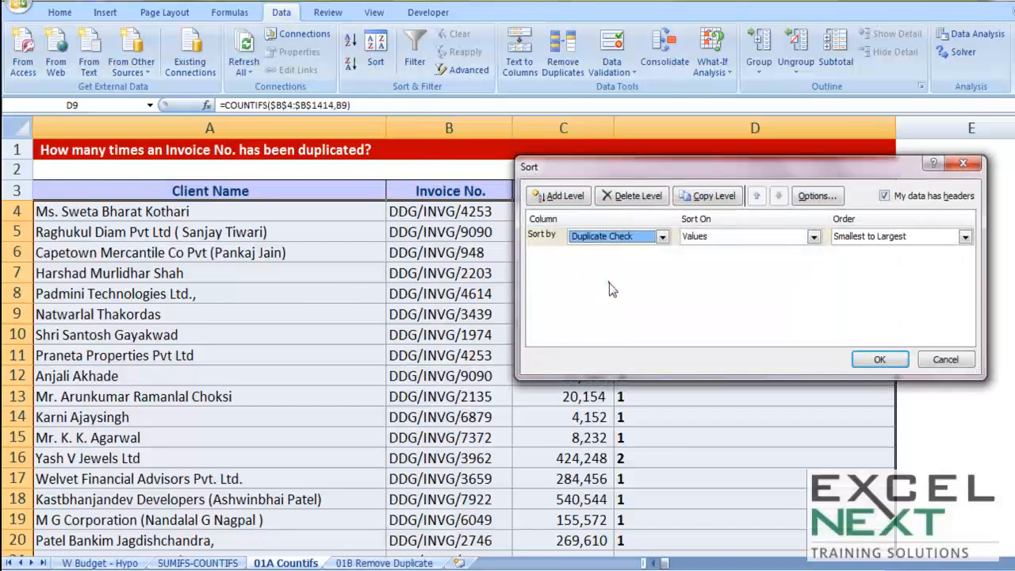
left_click_drag(654, 169, 536, 302)
left_click(745, 368)
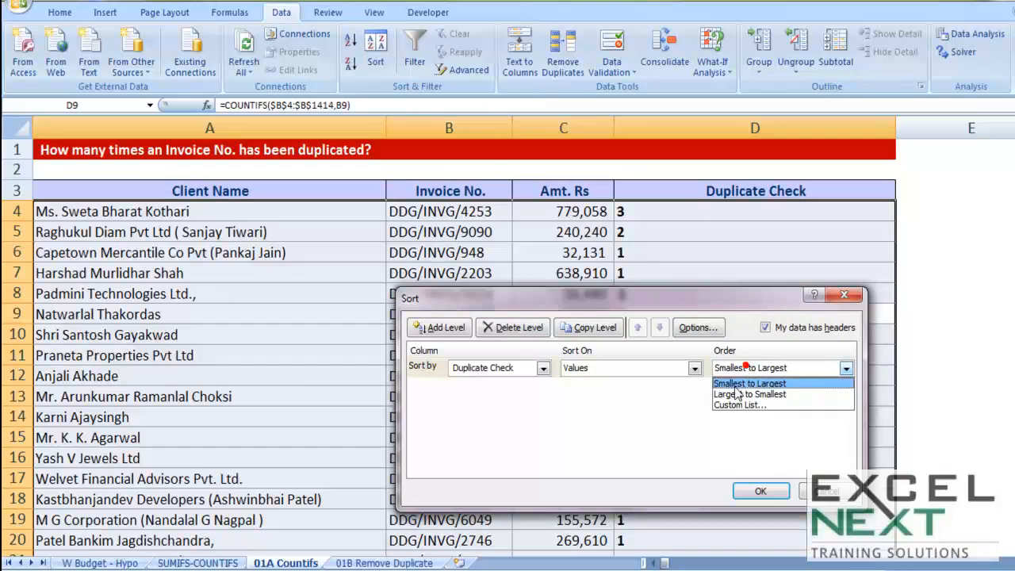
left_click(735, 393)
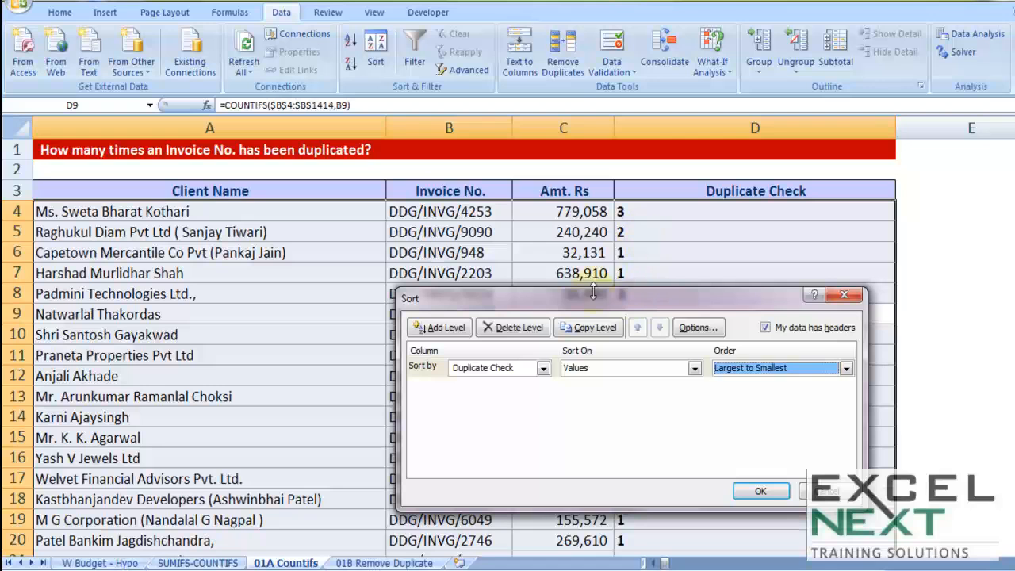
Step: Add a second sort level by Invoice No. and apply the sort
left_click(441, 327)
left_click(494, 387)
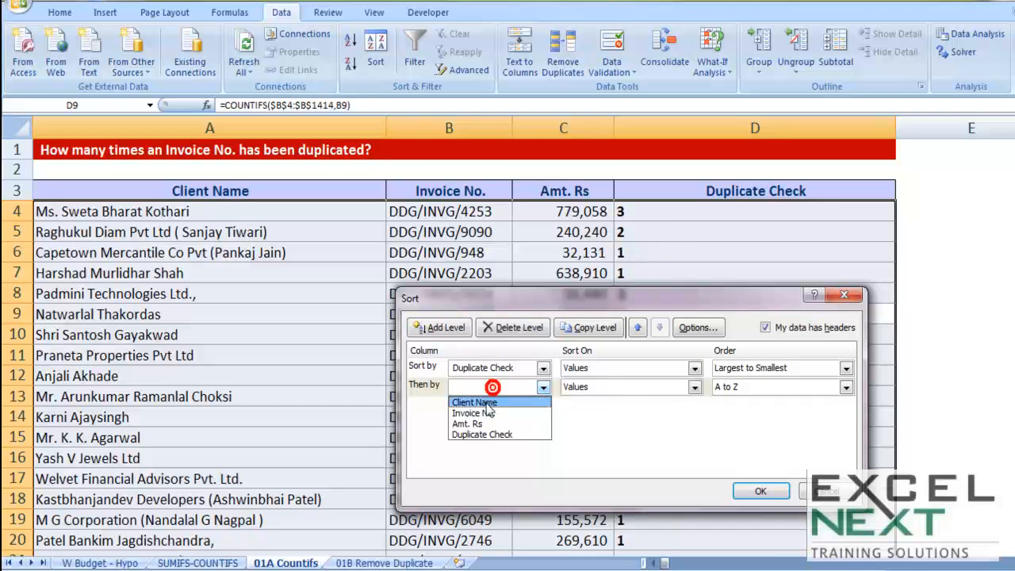
left_click(486, 412)
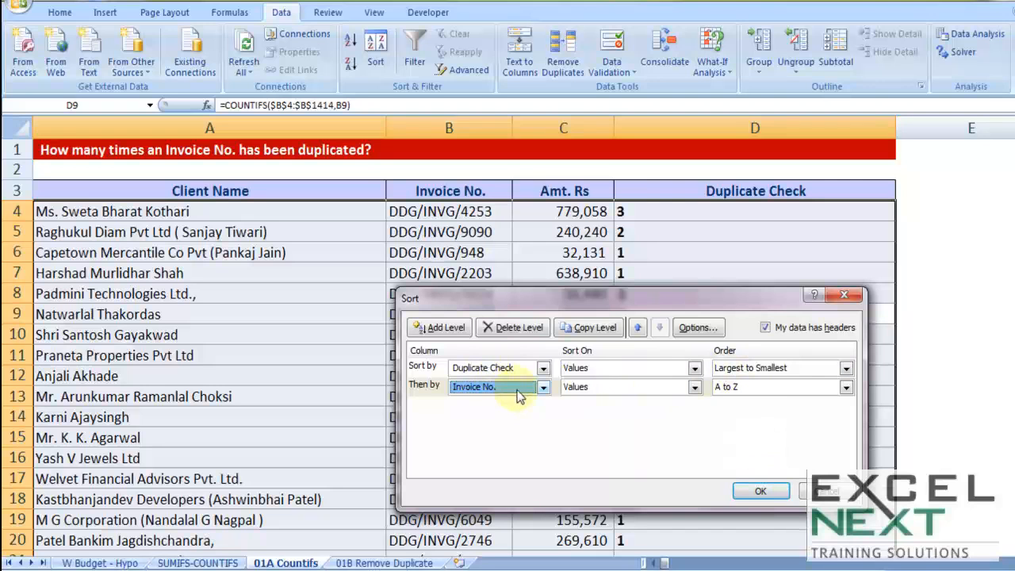
left_click(760, 491)
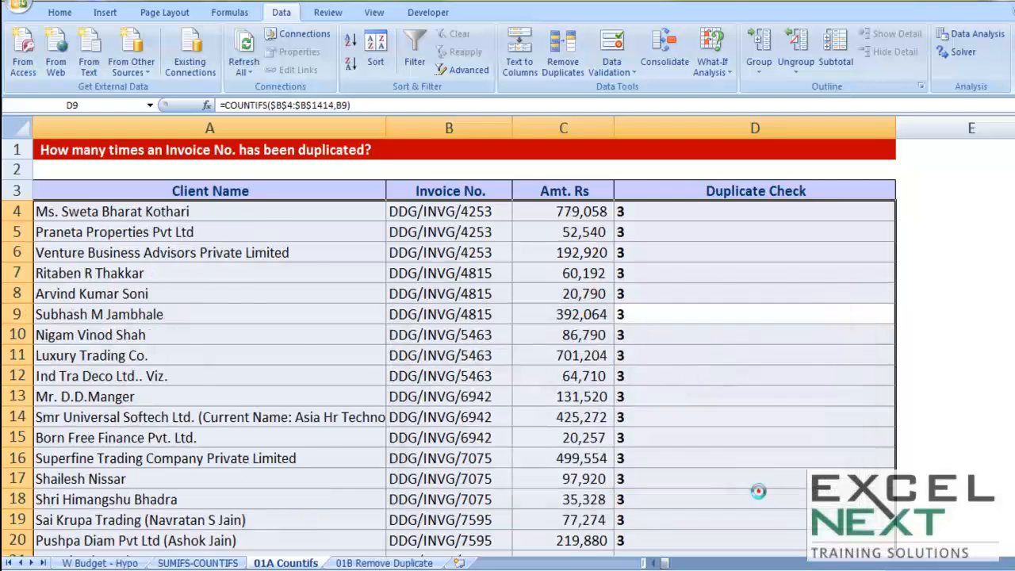
Step: Review the sorted duplicate groups of invoice numbers and the COUNTIFS formula in D4
left_click_drag(634, 213, 638, 417)
scroll(638, 417, "down", 4)
scroll(638, 418, "down", 4)
scroll(638, 418, "up", 4)
left_click_drag(638, 335, 639, 479)
scroll(700, 439, "up", 4)
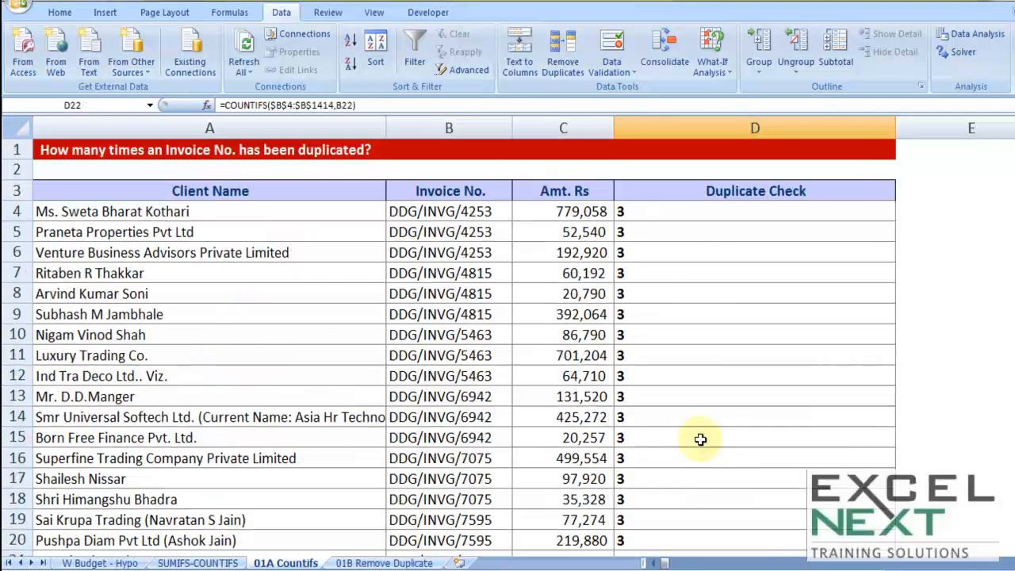
left_click_drag(623, 211, 639, 493)
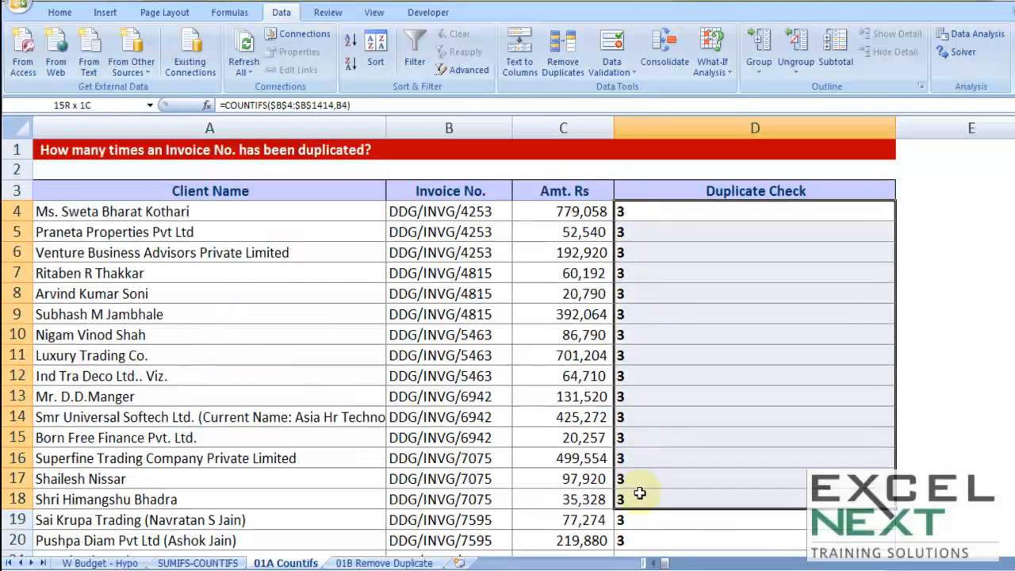
left_click_drag(473, 211, 484, 501)
left_click(485, 337)
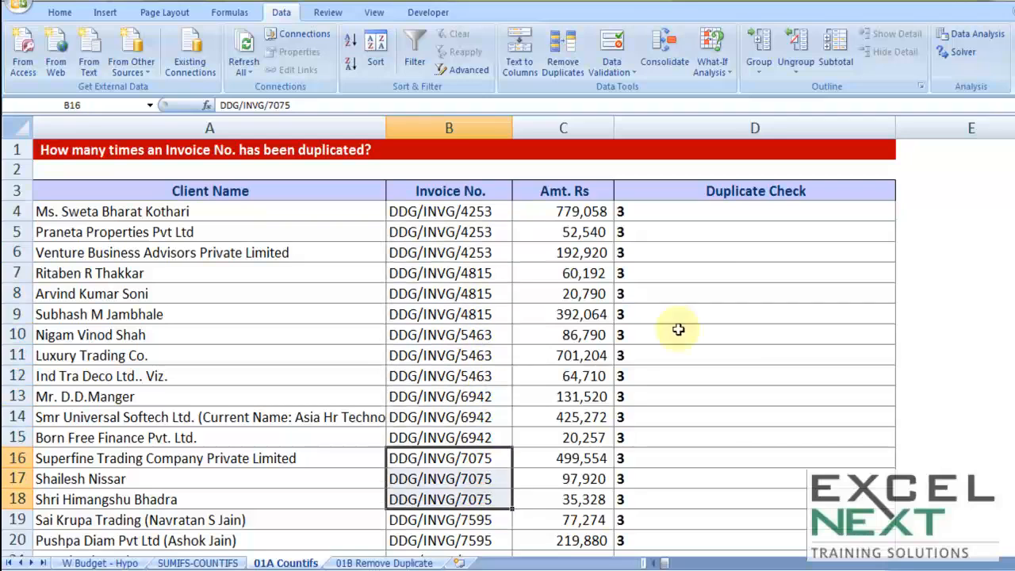
double_click(675, 216)
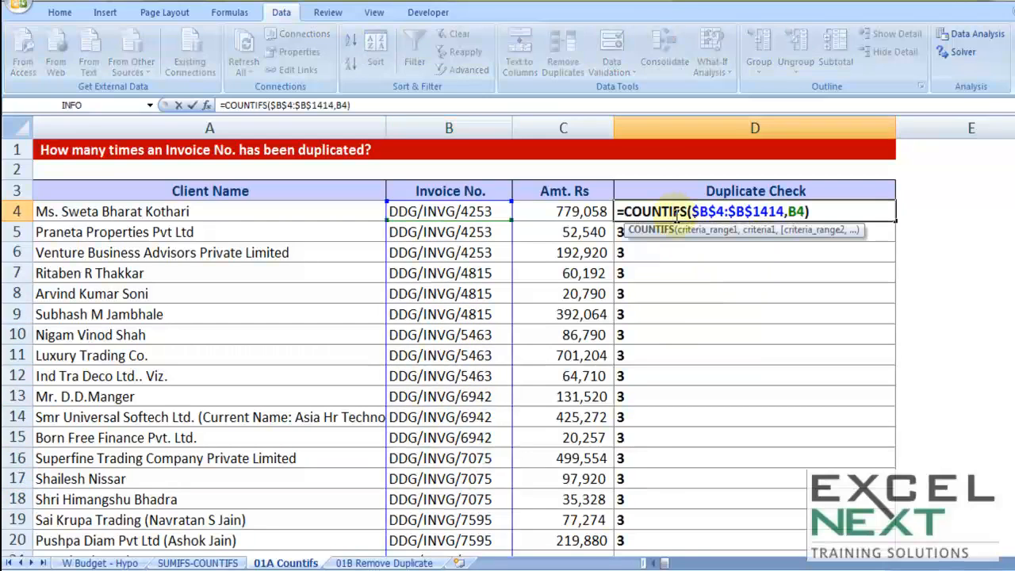
key("Escape")
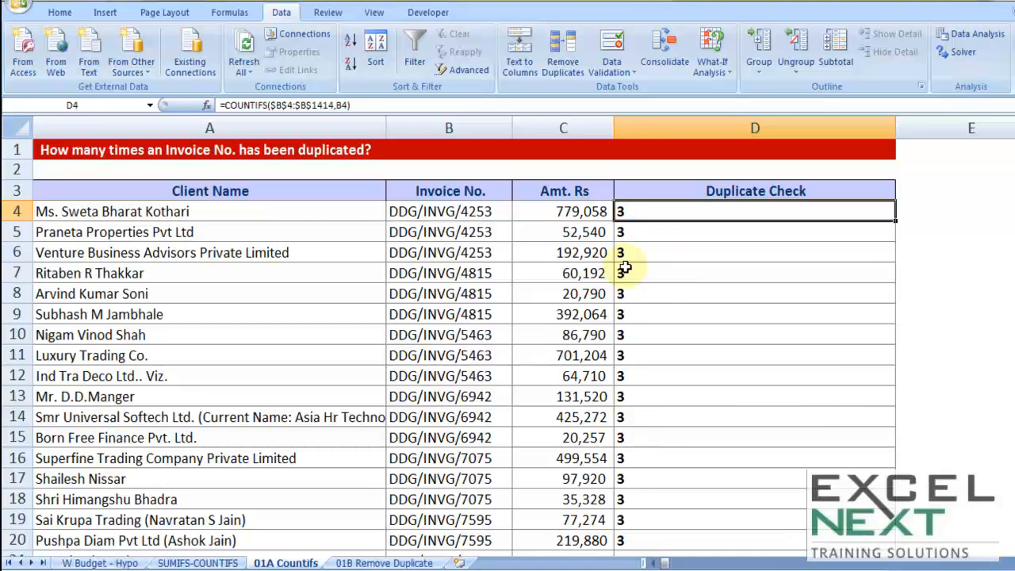
Step: Open the 01B Remove Duplicate sheet and examine the repeated client rows, document numbers and amounts
left_click(369, 563)
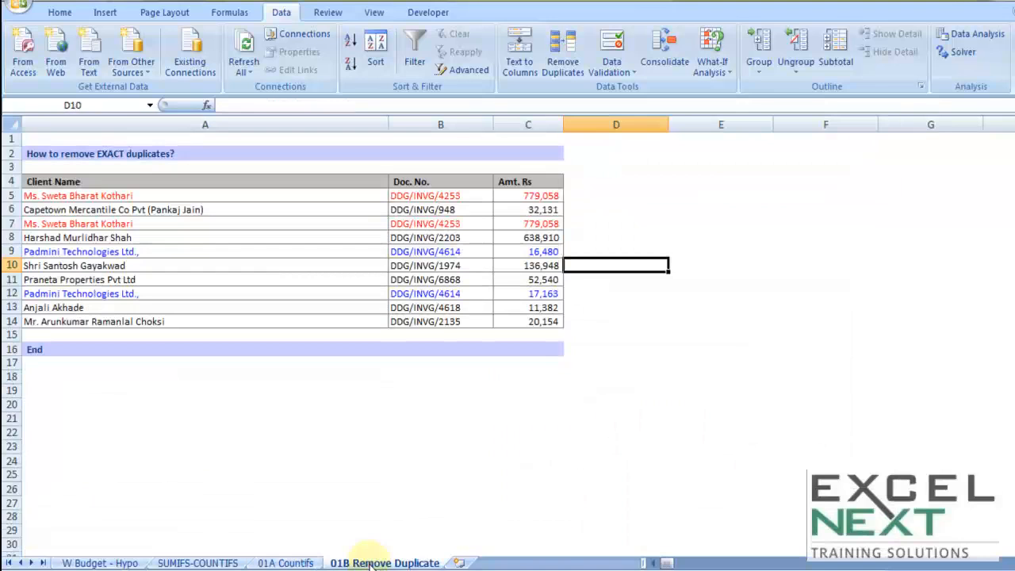
scroll(589, 407, "up", 2)
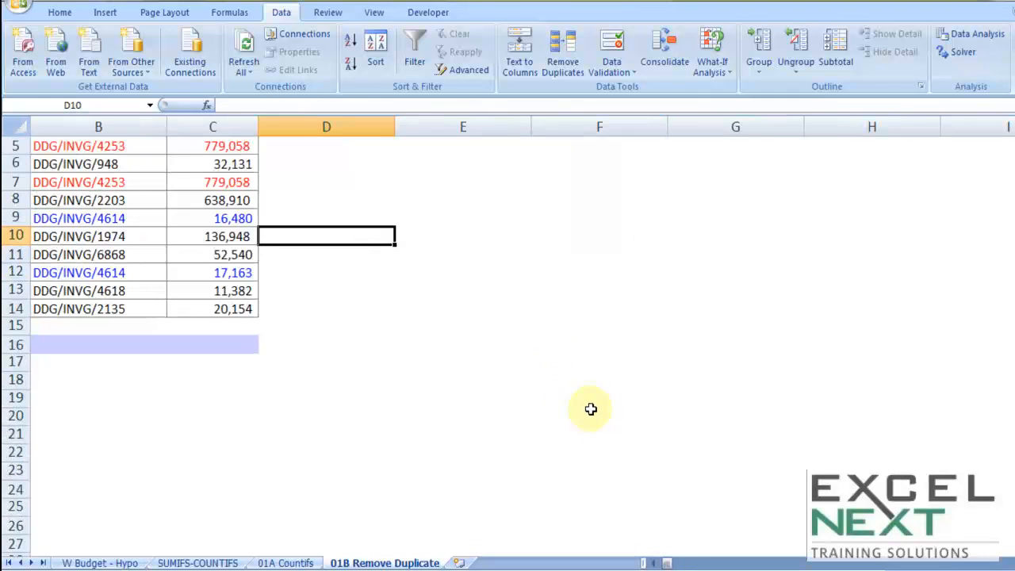
left_click(654, 562)
scroll(600, 471, "up", 2)
left_click_drag(500, 124, 291, 183)
left_click(593, 332)
left_click(680, 347)
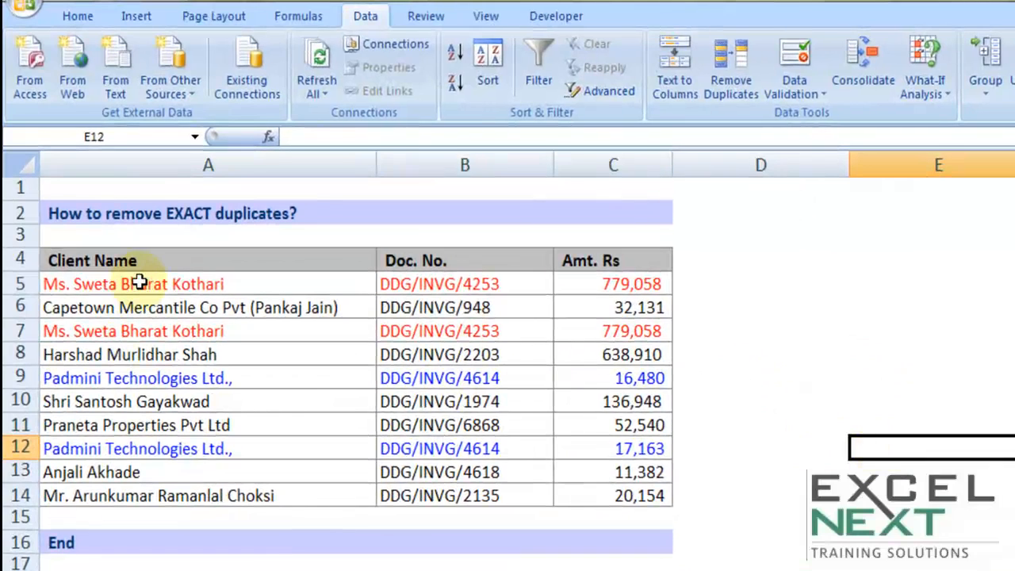
left_click(127, 262)
left_click_drag(136, 284, 232, 327)
left_click_drag(229, 282, 587, 272)
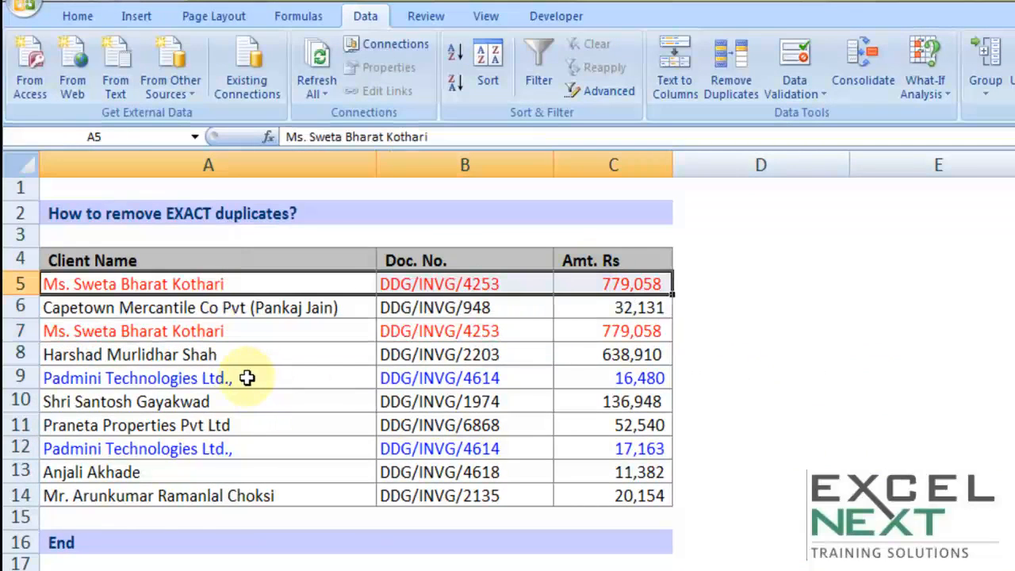
left_click_drag(244, 379, 469, 449)
left_click(634, 377)
left_click(632, 449)
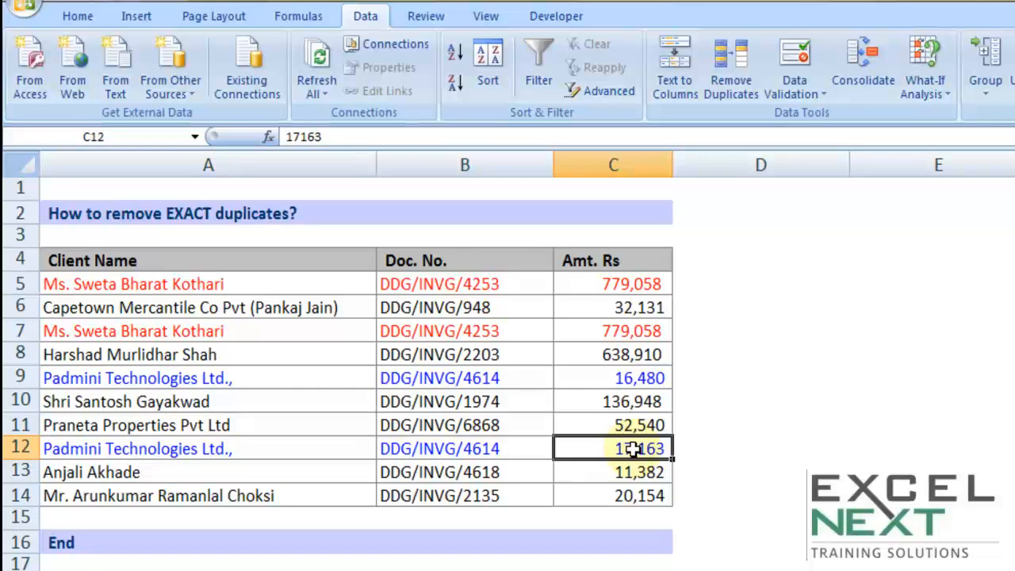
left_click(462, 382)
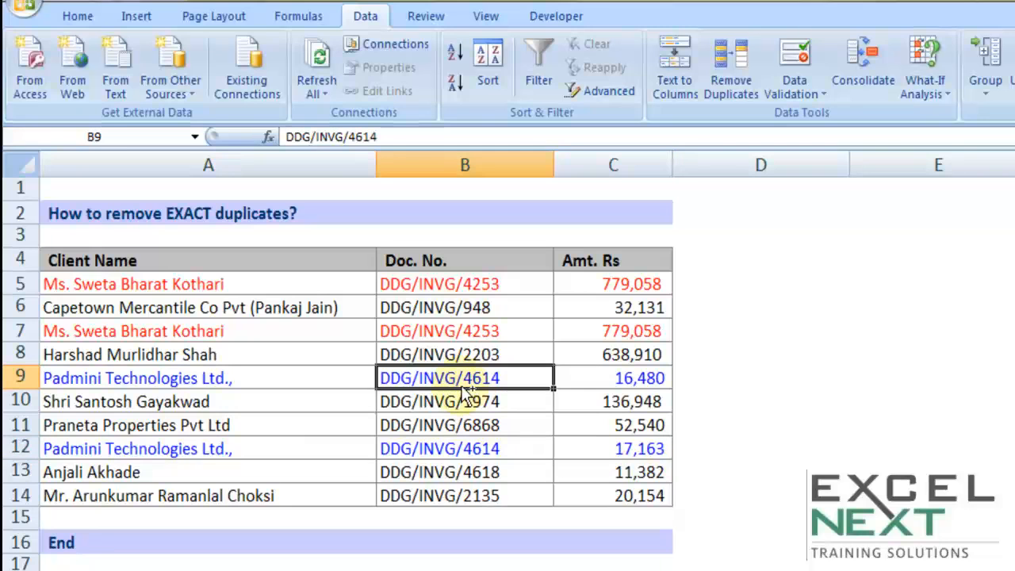
Step: Select the list and run Remove Duplicates on all columns, then acknowledge the result
key("ctrl+a")
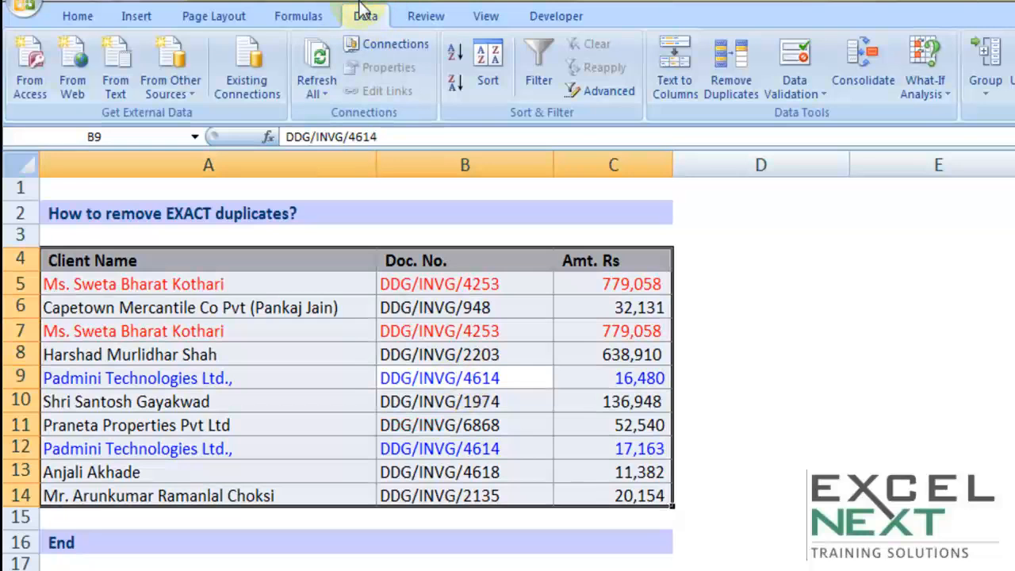
left_click(741, 89)
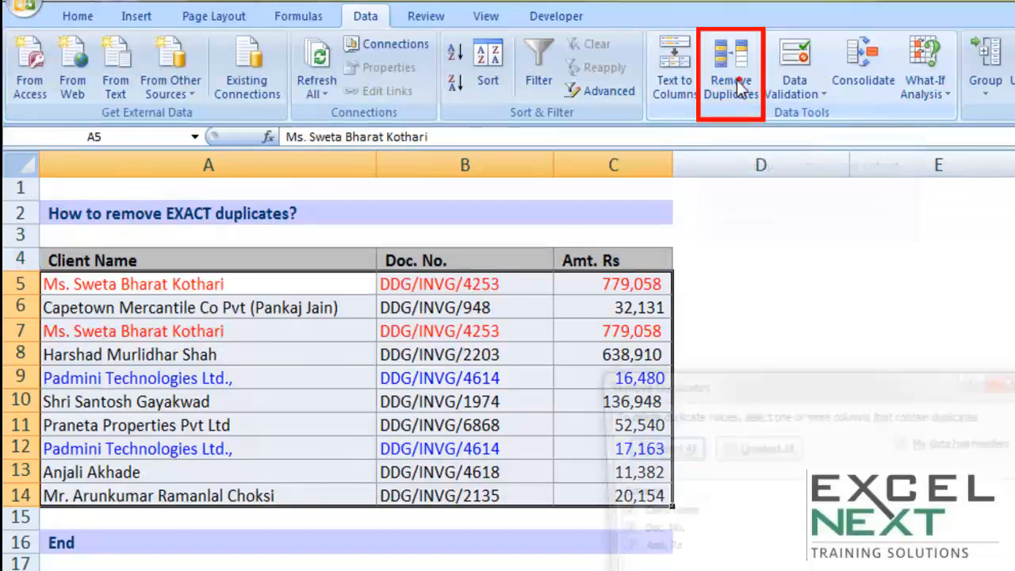
left_click_drag(784, 330, 942, 95)
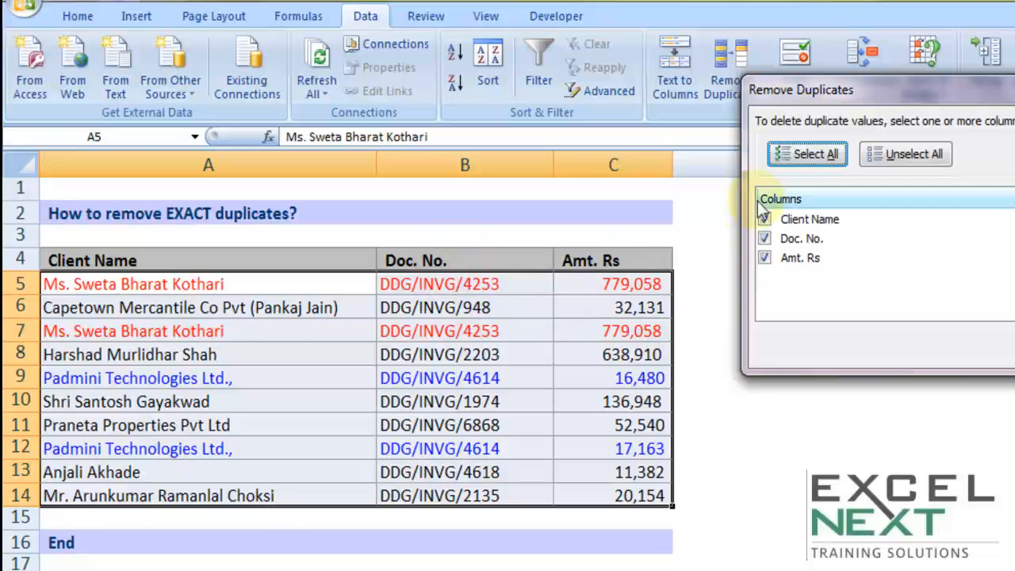
left_click(1011, 347)
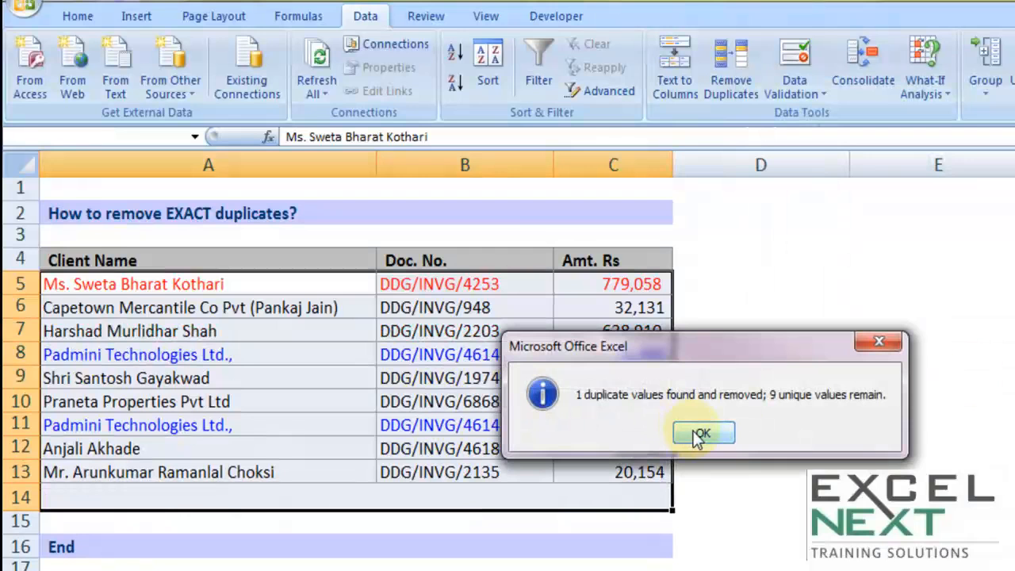
left_click(698, 434)
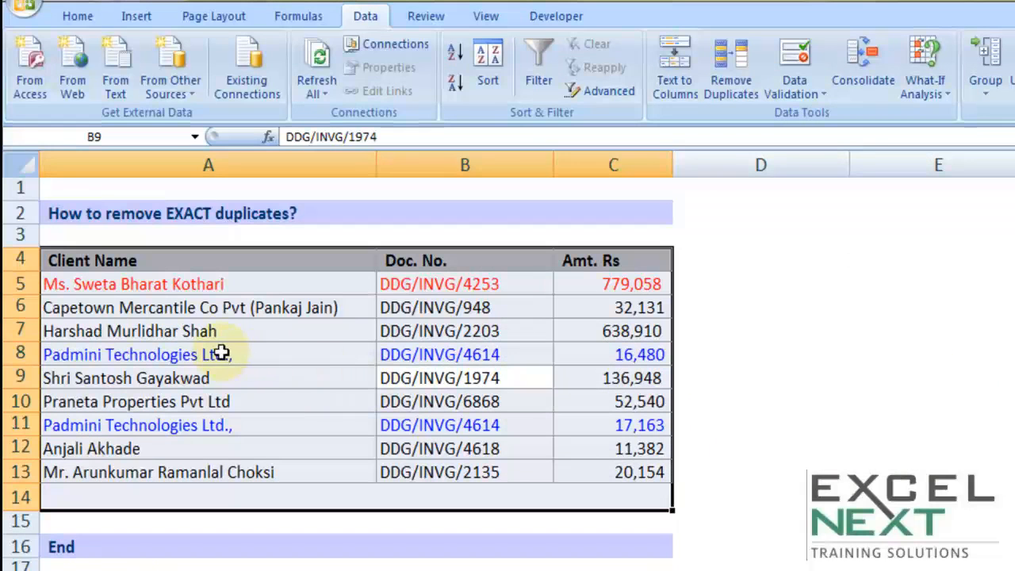
Step: Select the whole client list and run Remove Duplicates on Client Name and Doc. No. only, leaving Amt. Rs unchecked, then acknowledge the result
left_click_drag(166, 287, 609, 287)
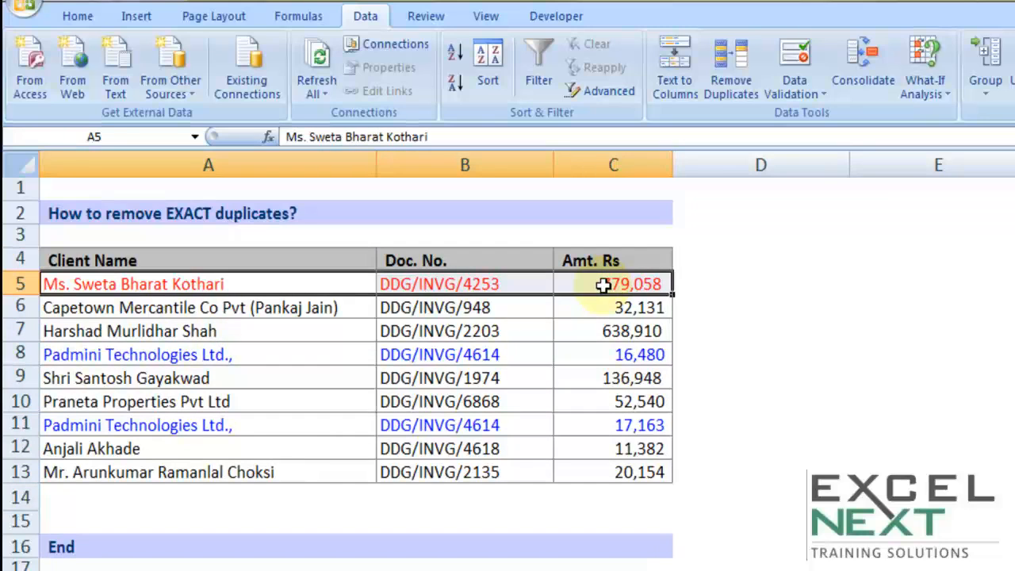
left_click_drag(248, 349, 644, 355)
left_click_drag(317, 428, 625, 424)
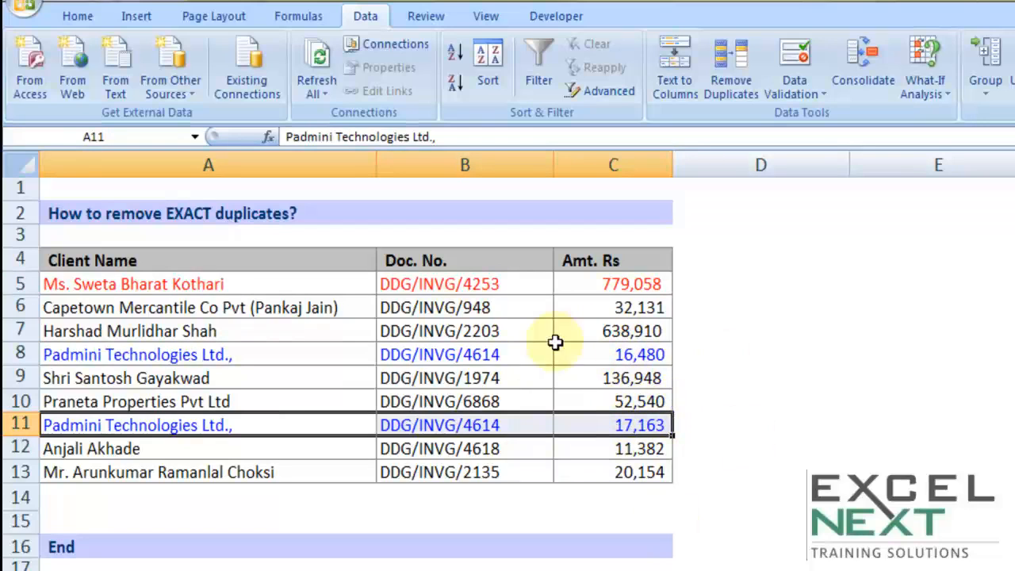
key("ctrl+a")
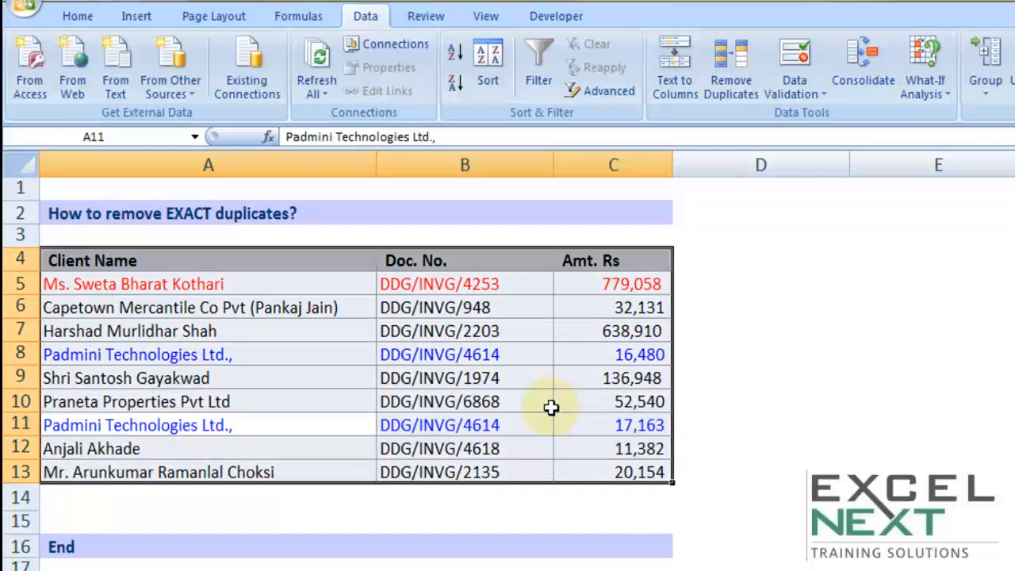
left_click(729, 86)
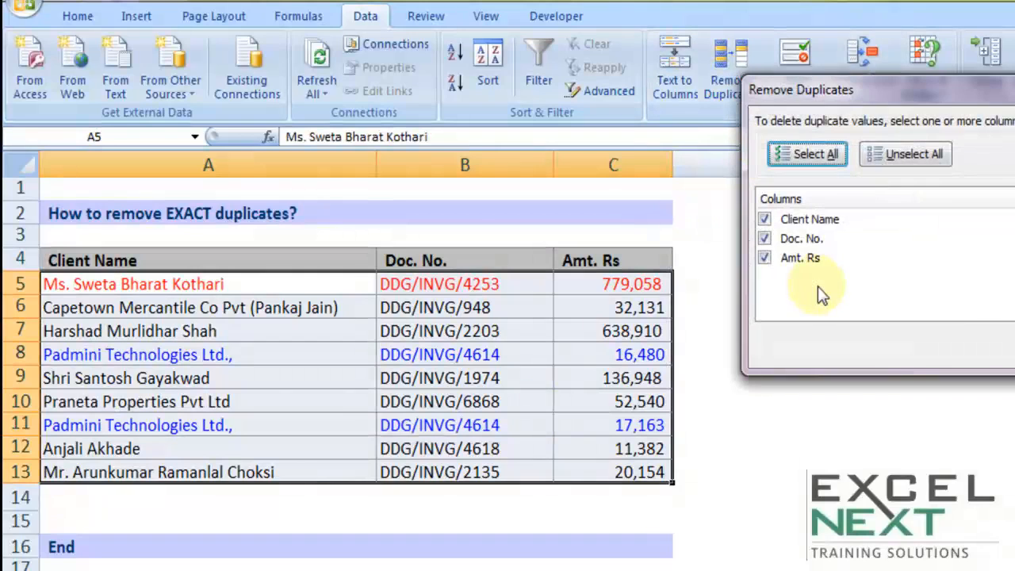
left_click(765, 260)
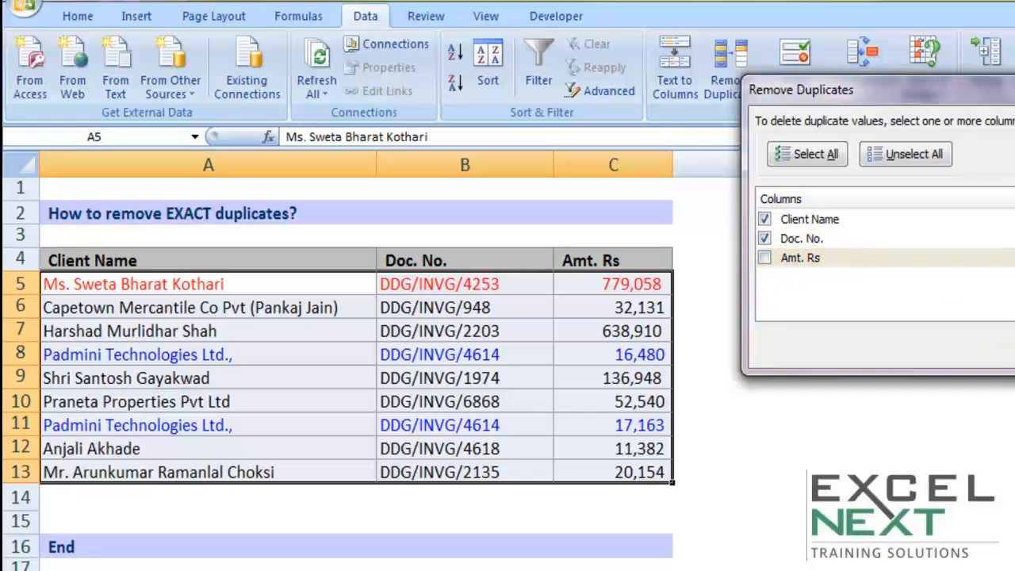
key("Return")
left_click(709, 432)
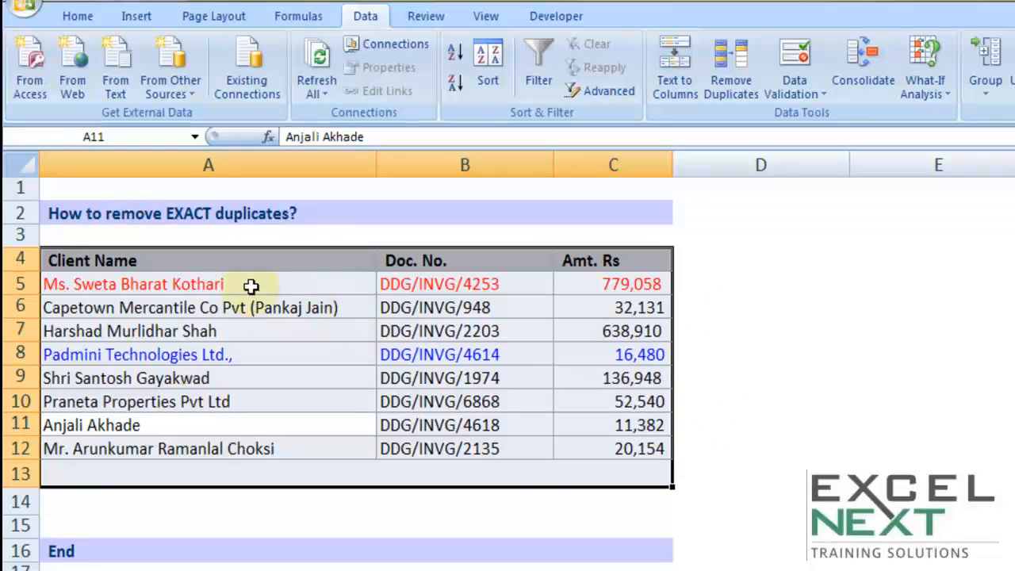
Step: Copy the client names from the list into column E starting at E4
left_click_drag(230, 283, 212, 446)
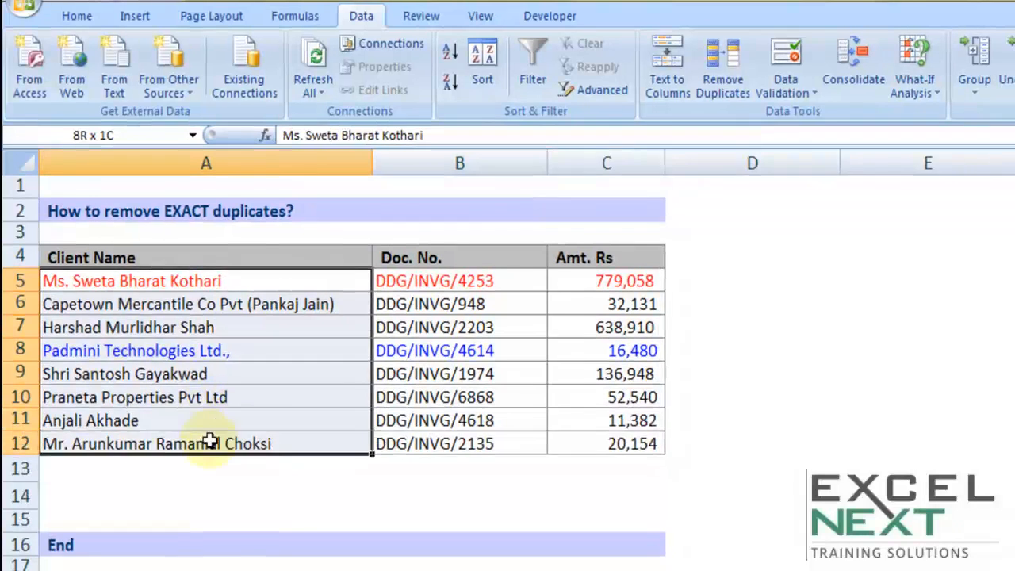
key("ctrl+c")
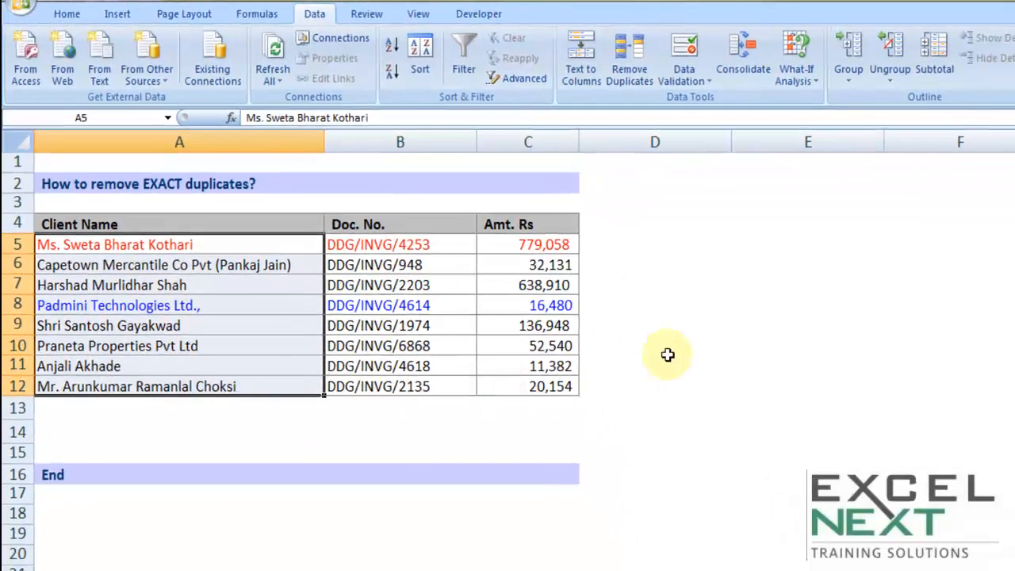
left_click(884, 264)
key("ctrl+v")
left_click(769, 286)
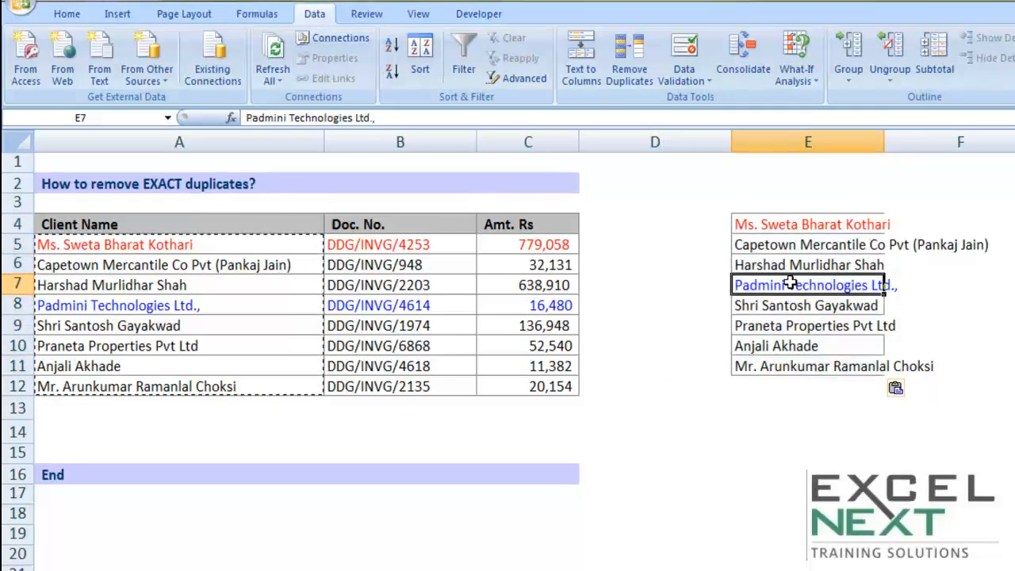
Step: Append copies of three names and the Capetown Mercantile name below the column E list, then autofit column E
left_click_drag(777, 306, 769, 339)
key("ctrl+c")
left_click(804, 385)
key("ctrl+v")
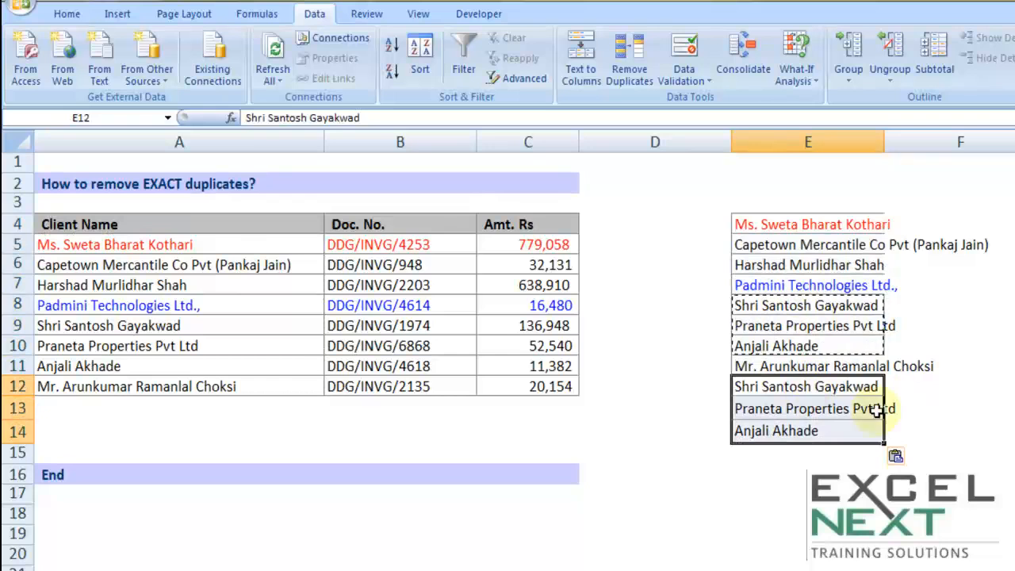
left_click(783, 245)
key("ctrl+c")
left_click(771, 457)
key("ctrl+v")
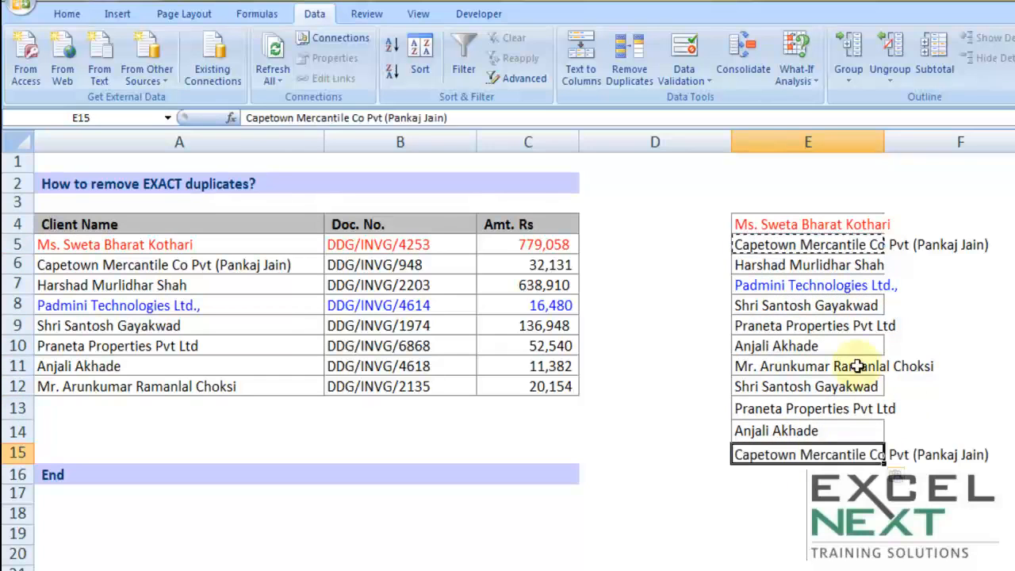
double_click(882, 143)
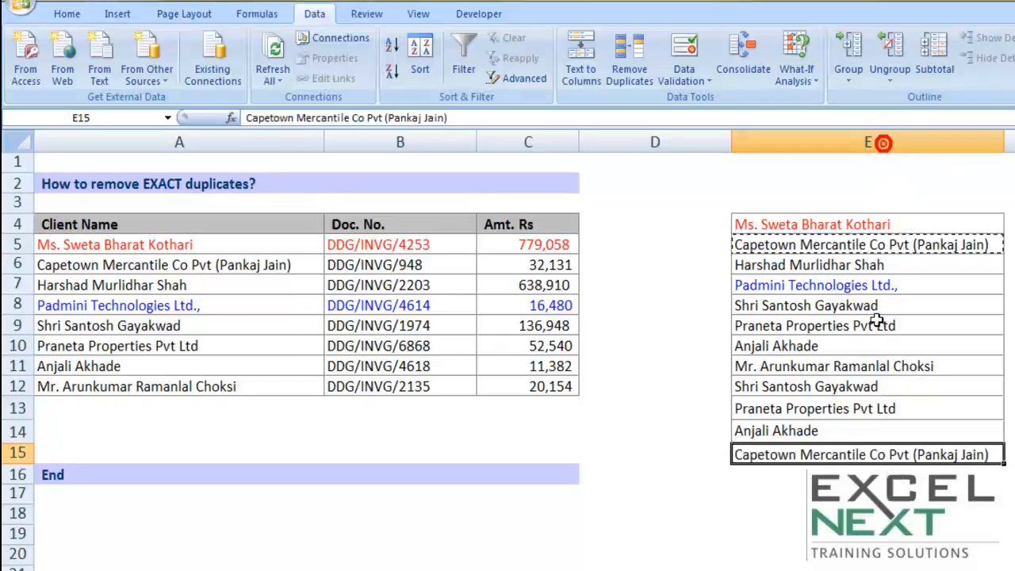
Step: Select the column E name list and run Remove Duplicates with My data has headers unchecked, then acknowledge the result
left_click(817, 223)
left_click_drag(816, 223, 808, 451)
left_click(626, 73)
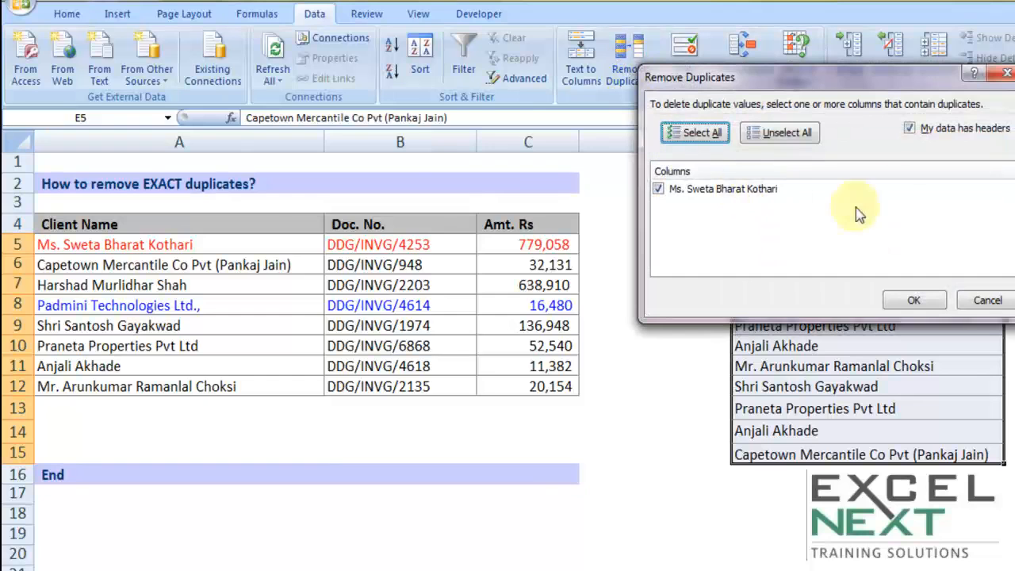
left_click_drag(922, 78, 529, 84)
left_click(516, 130)
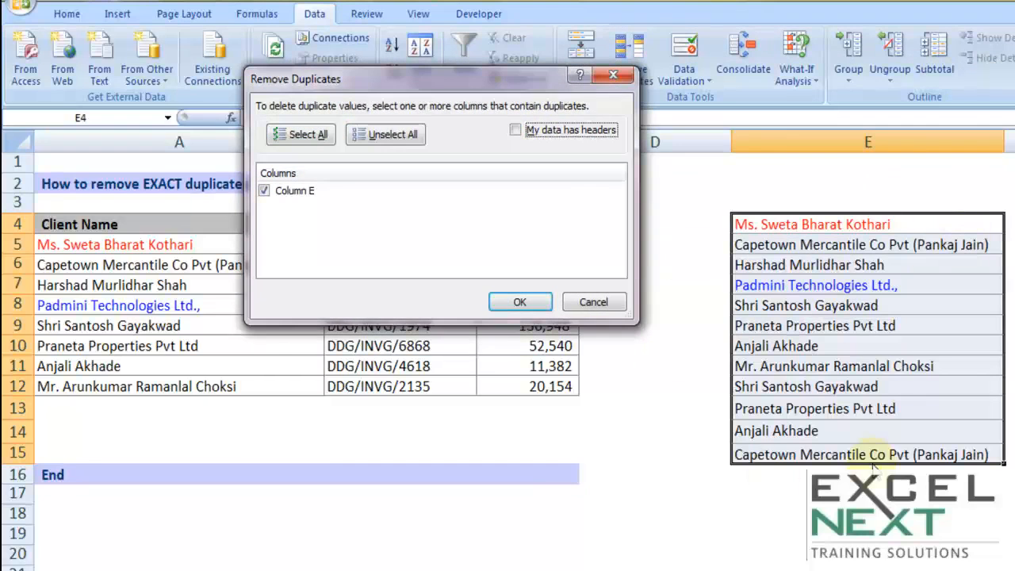
left_click(521, 302)
left_click(595, 376)
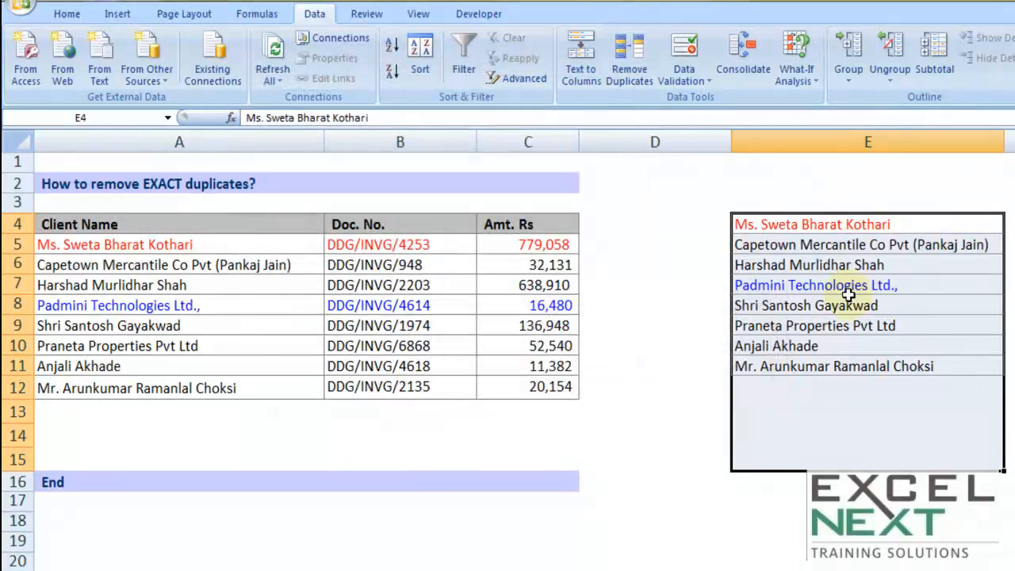